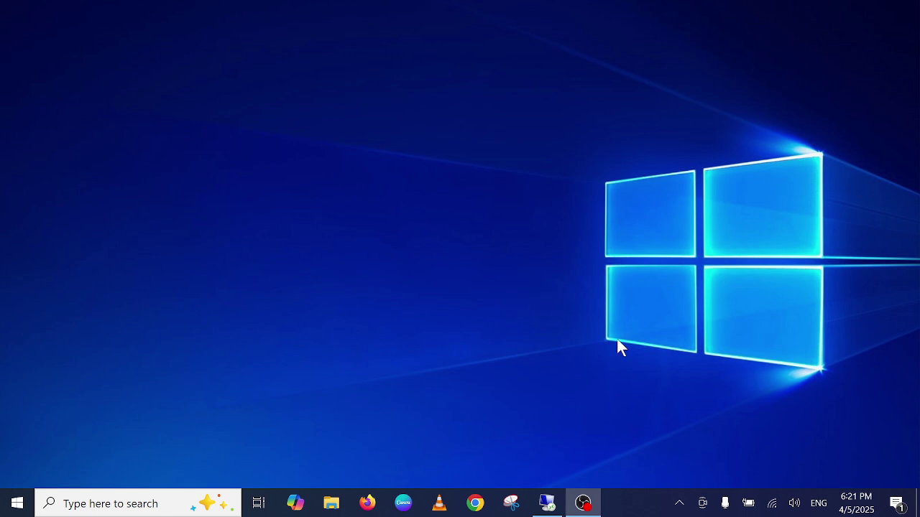
Check which Wi-Fi network the local PC and the remote desktop PC are each connected to.
{"action": "left_click", "coordinate": [773, 507]}
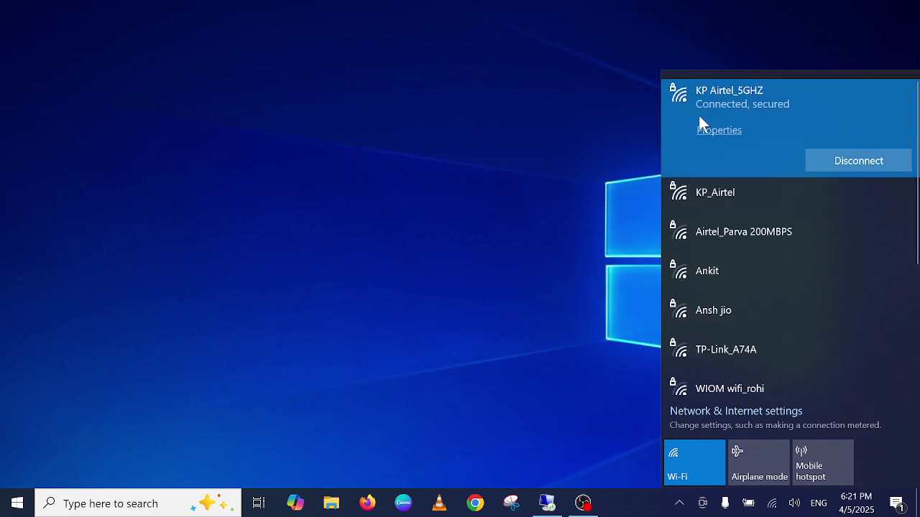
{"action": "left_click", "coordinate": [553, 183]}
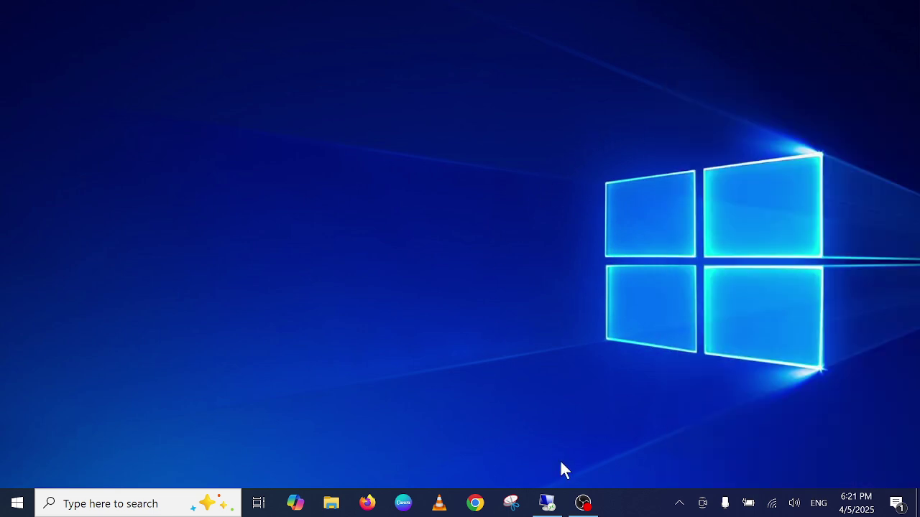
{"action": "left_click", "coordinate": [547, 502]}
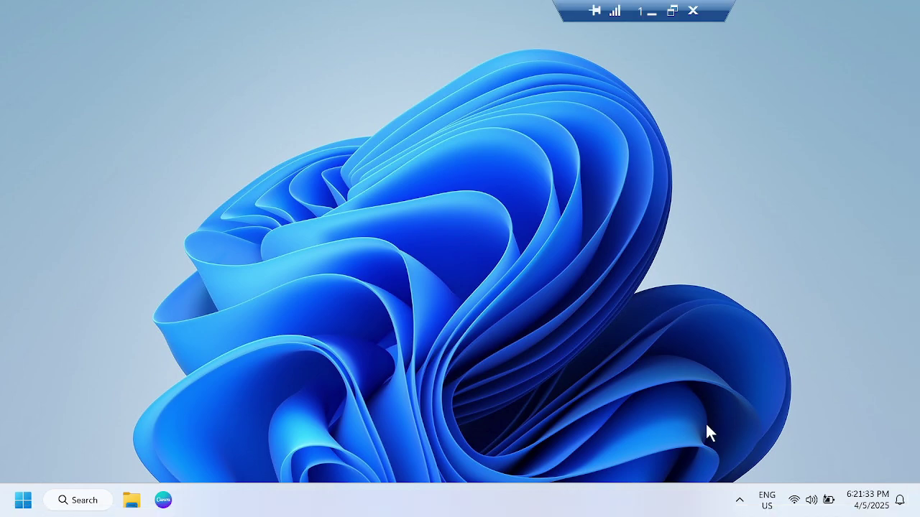
{"action": "left_click", "coordinate": [792, 503]}
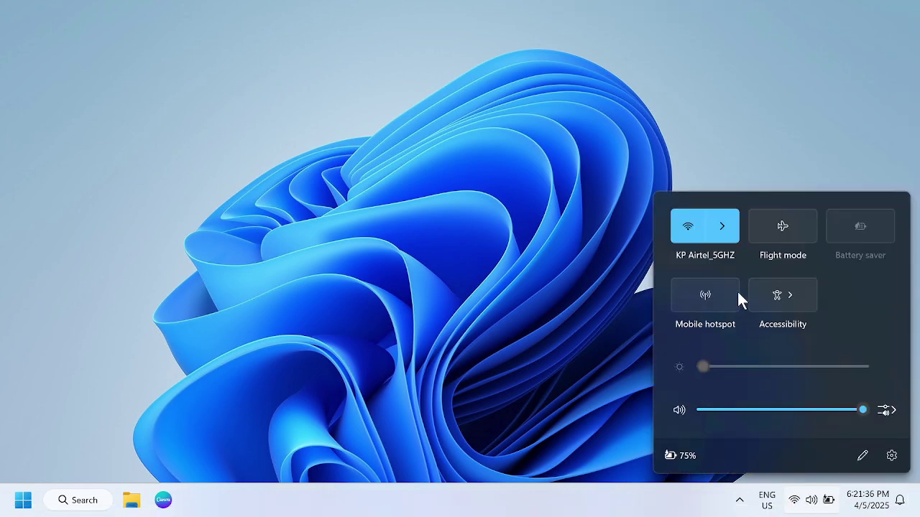
{"action": "left_click", "coordinate": [557, 247]}
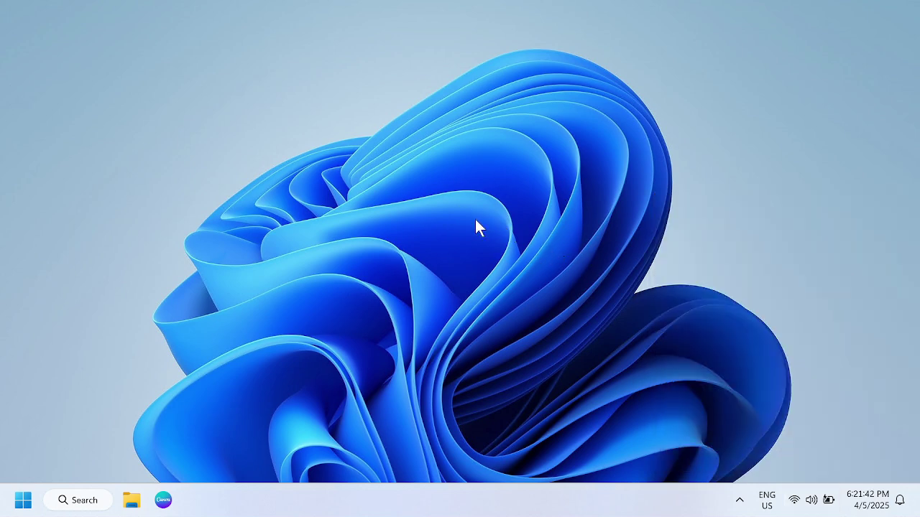
{"action": "mouse_move", "coordinate": [616, 23]}
{"action": "left_click", "coordinate": [652, 10]}
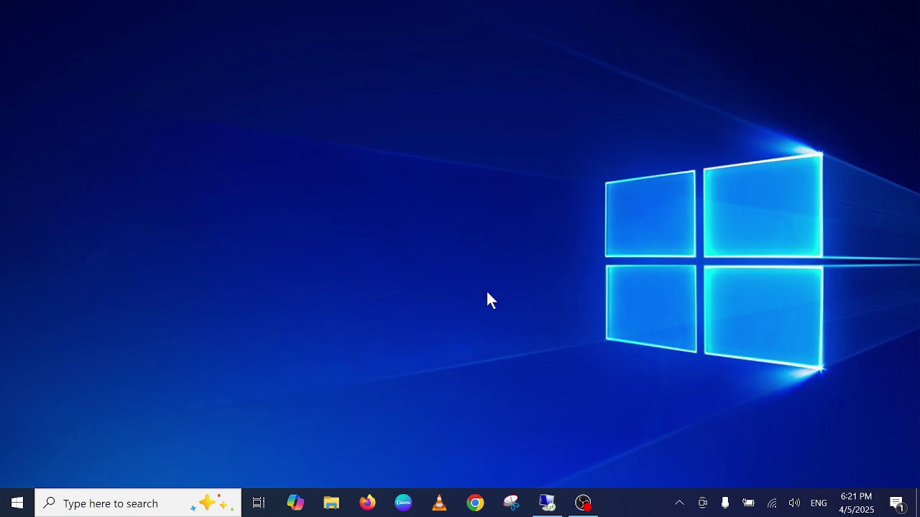
Switch back to the remote desktop PC and open its Advanced sharing settings from the Network and Internet settings.
{"action": "left_click", "coordinate": [550, 501]}
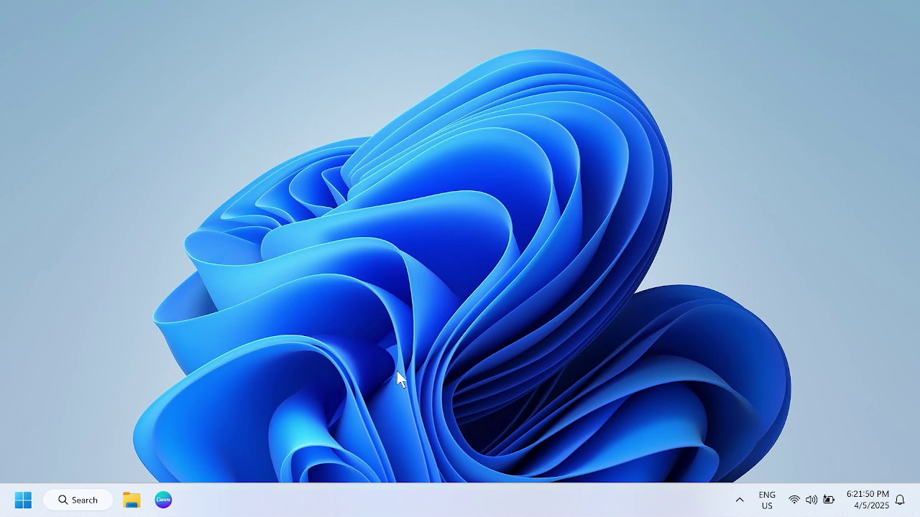
{"action": "right_click", "coordinate": [795, 503]}
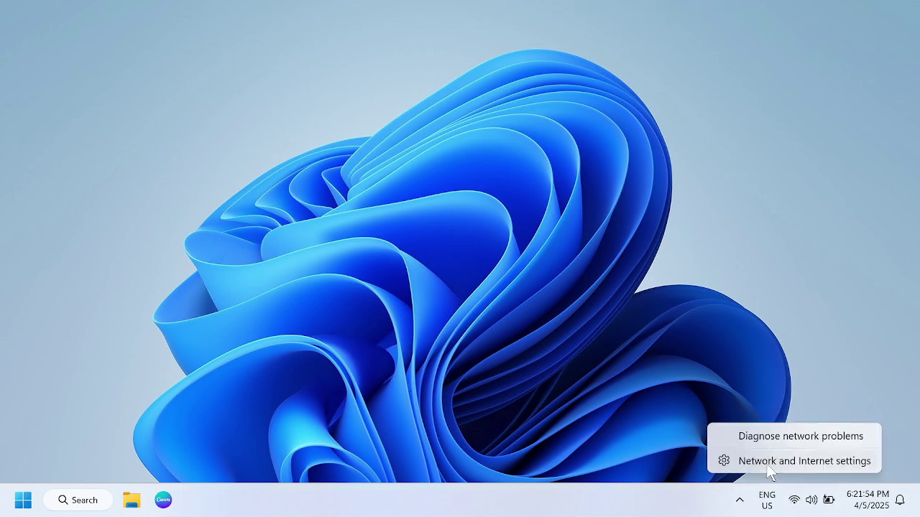
{"action": "left_click", "coordinate": [807, 464]}
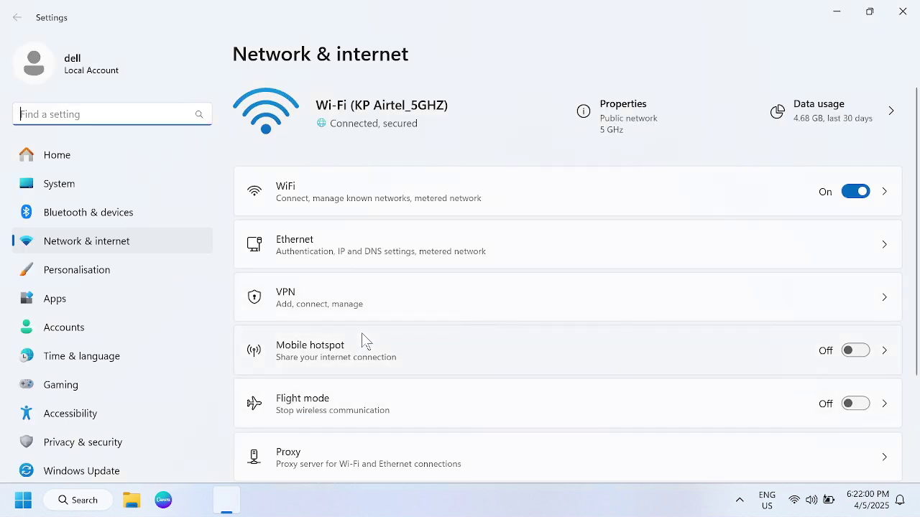
{"action": "scroll", "coordinate": [365, 341], "scroll_direction": "down", "scroll_amount": 2}
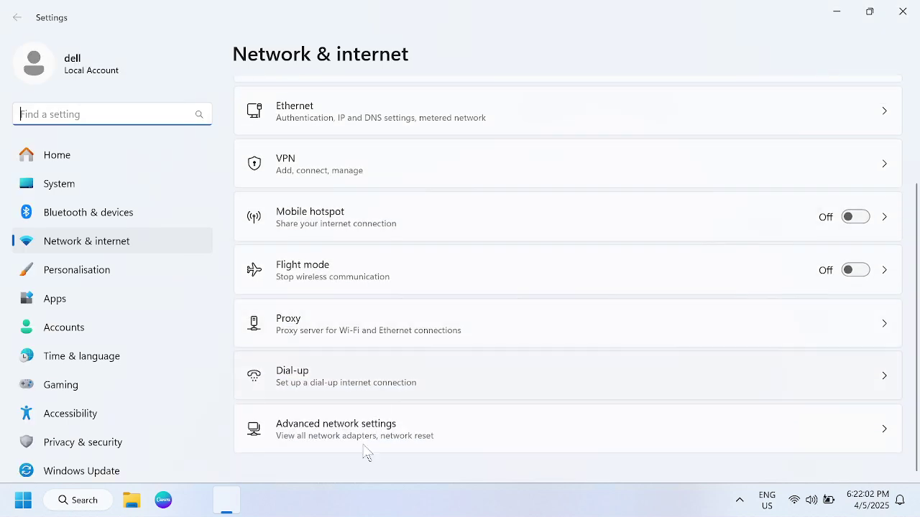
{"action": "left_click", "coordinate": [401, 435]}
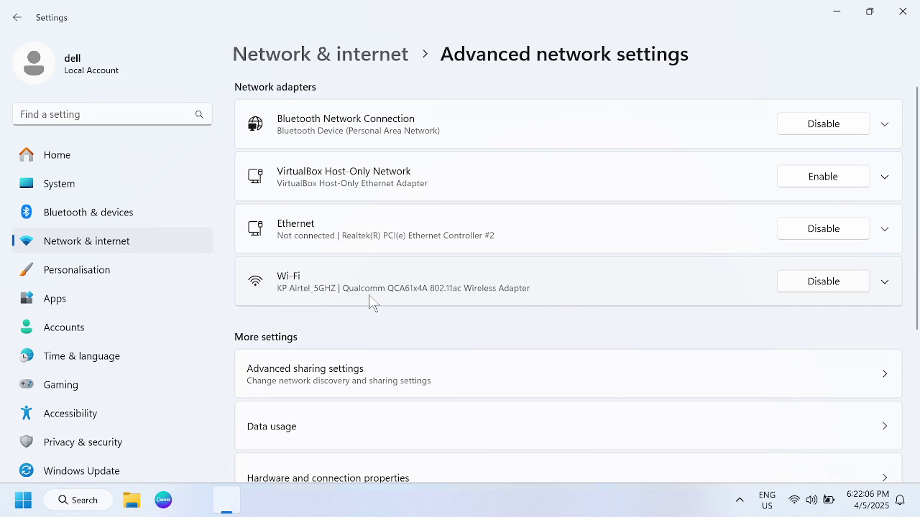
{"action": "scroll", "coordinate": [357, 374], "scroll_direction": "down", "scroll_amount": 2}
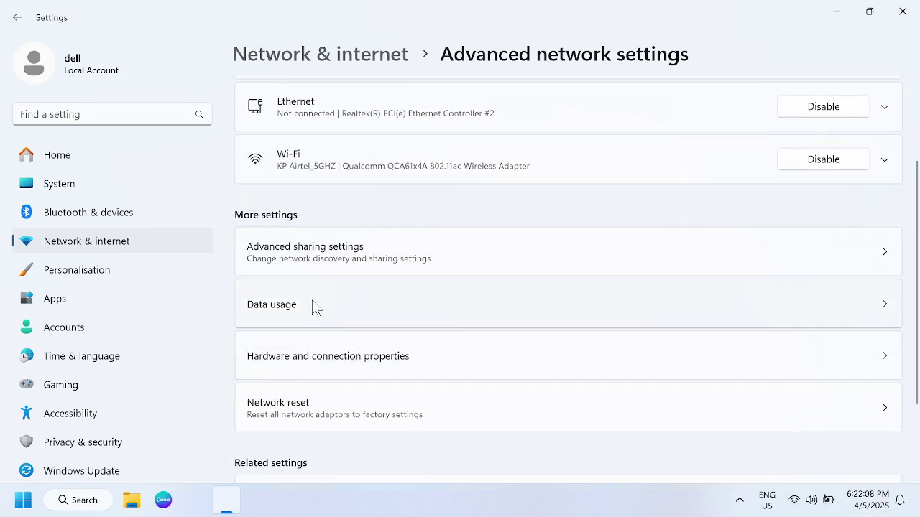
{"action": "left_click", "coordinate": [300, 263]}
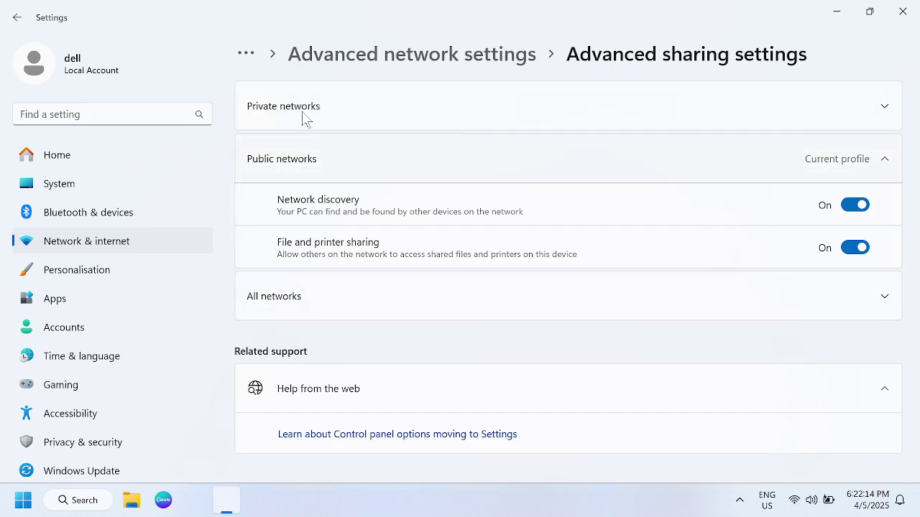
Check that network discovery and file and printer sharing are turned on for both private and public networks.
{"action": "left_click", "coordinate": [883, 109]}
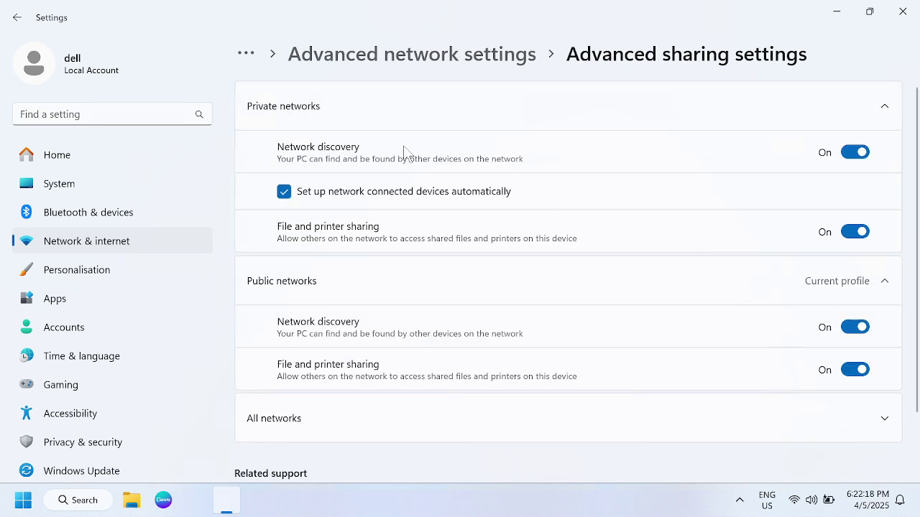
{"action": "left_click", "coordinate": [845, 153]}
{"action": "left_click", "coordinate": [857, 155]}
{"action": "left_click", "coordinate": [884, 108]}
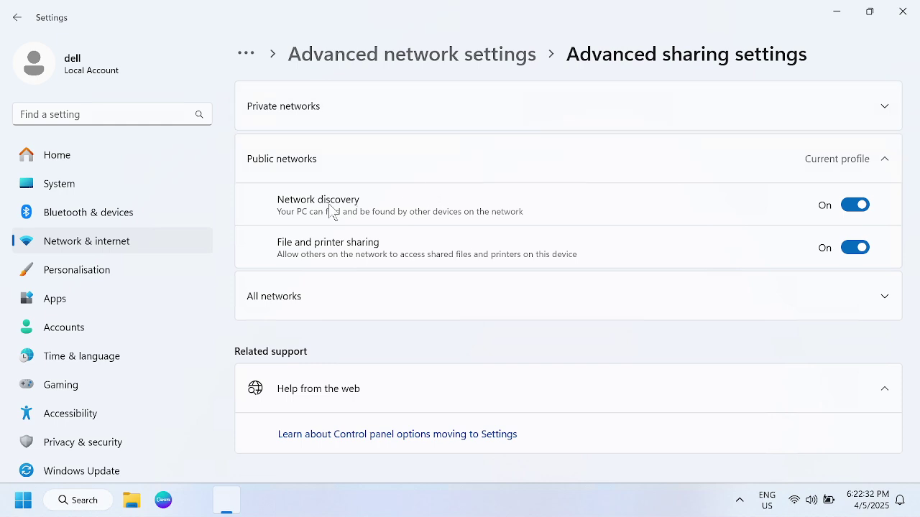
{"action": "left_click", "coordinate": [883, 159]}
{"action": "left_click", "coordinate": [883, 159]}
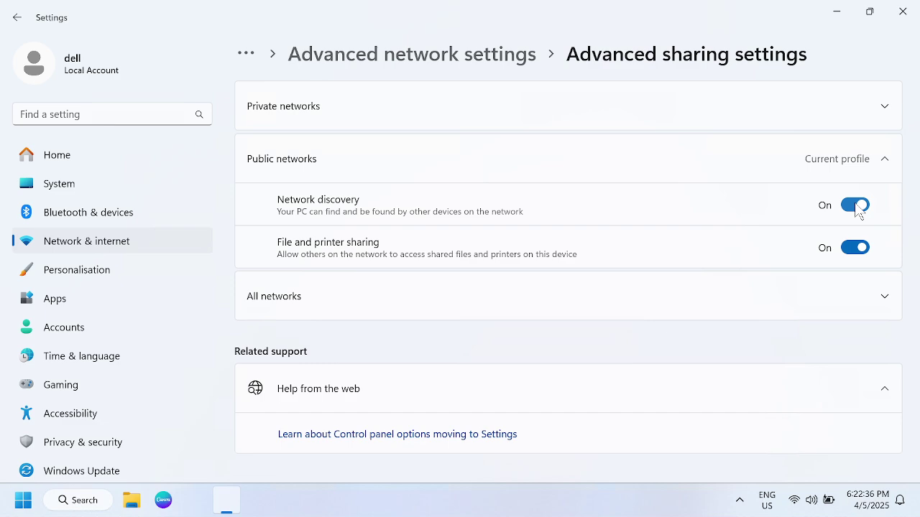
{"action": "left_click", "coordinate": [884, 161]}
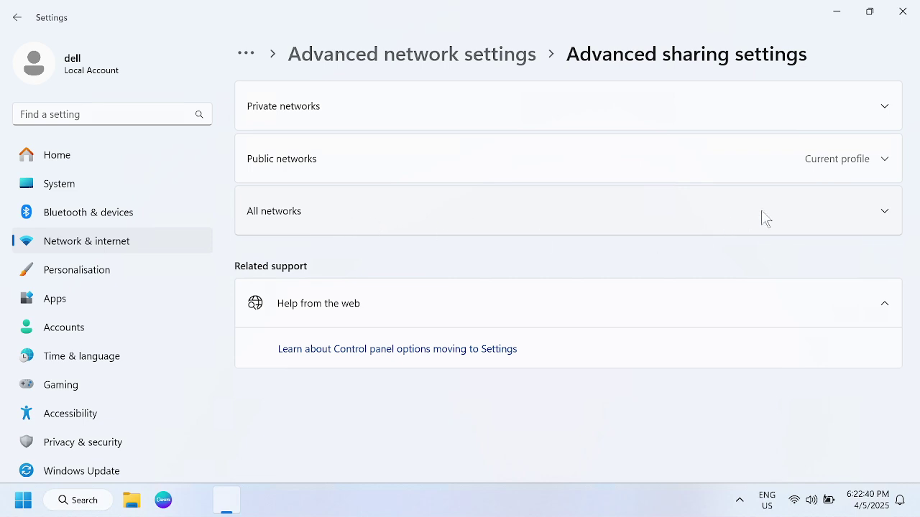
For all networks, set file sharing connections to 128-bit encryption, turn off password-protected sharing, and close the settings.
{"action": "left_click", "coordinate": [885, 215]}
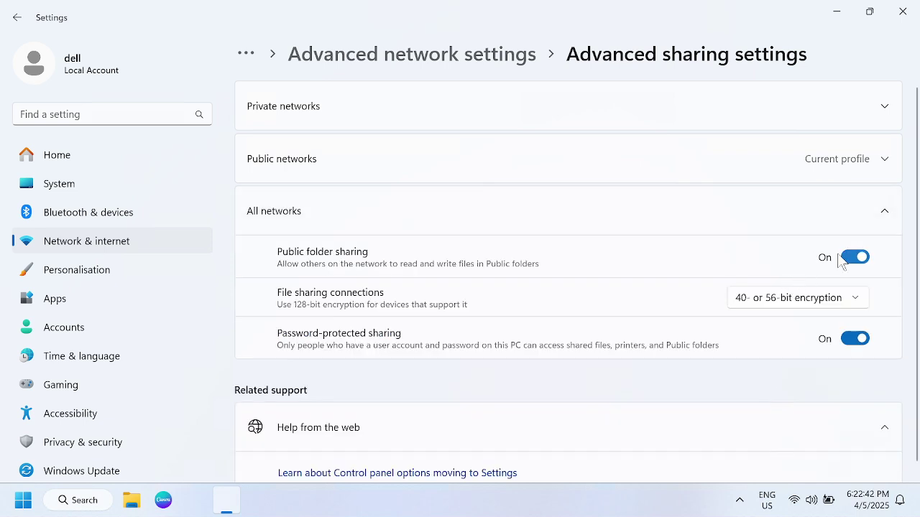
{"action": "left_click", "coordinate": [781, 301]}
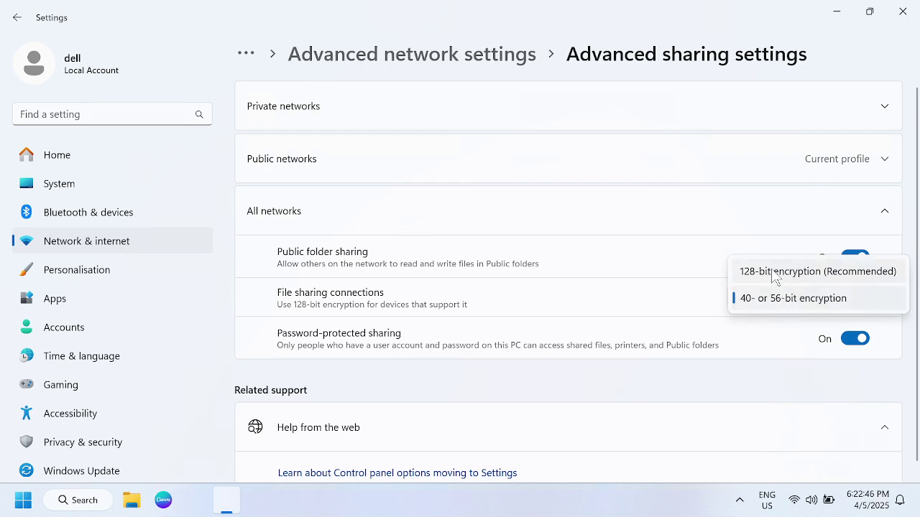
{"action": "left_click", "coordinate": [778, 273]}
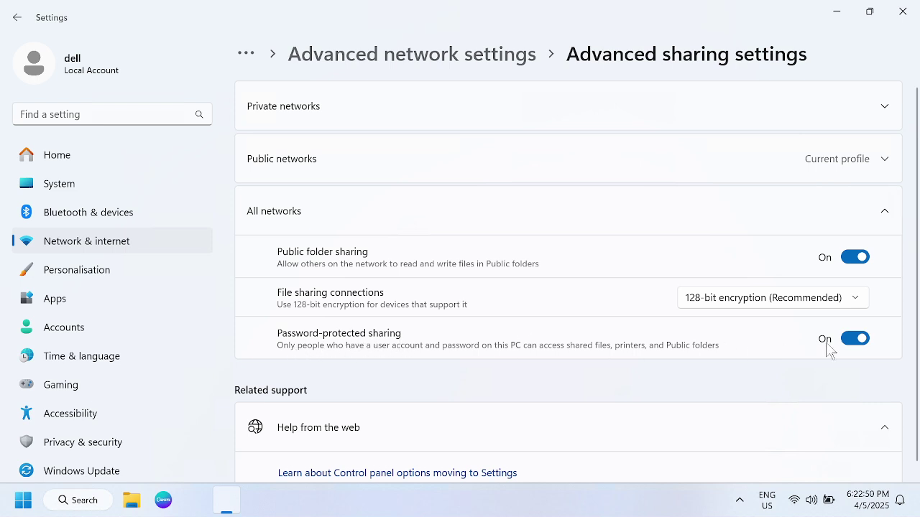
{"action": "left_click", "coordinate": [853, 340]}
{"action": "left_click", "coordinate": [895, 20]}
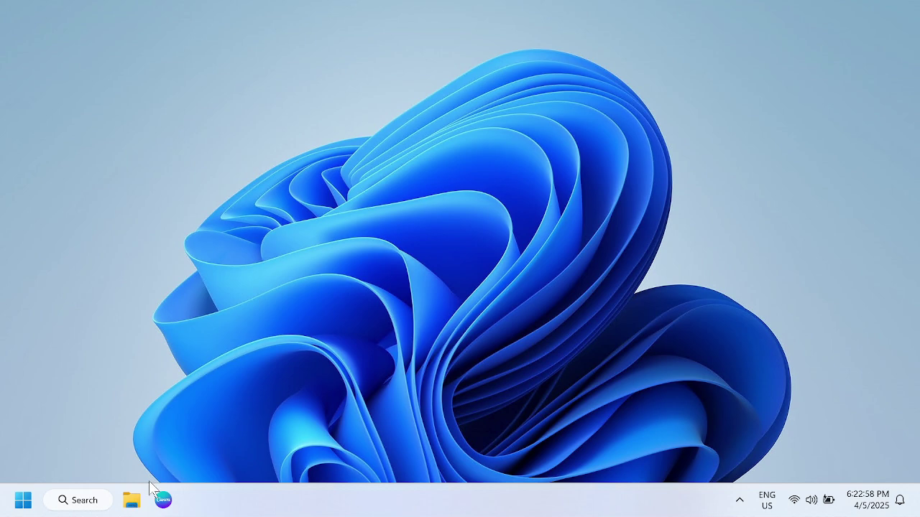
Open New Volume (D:) in File Explorer.
{"action": "key", "text": "super+e"}
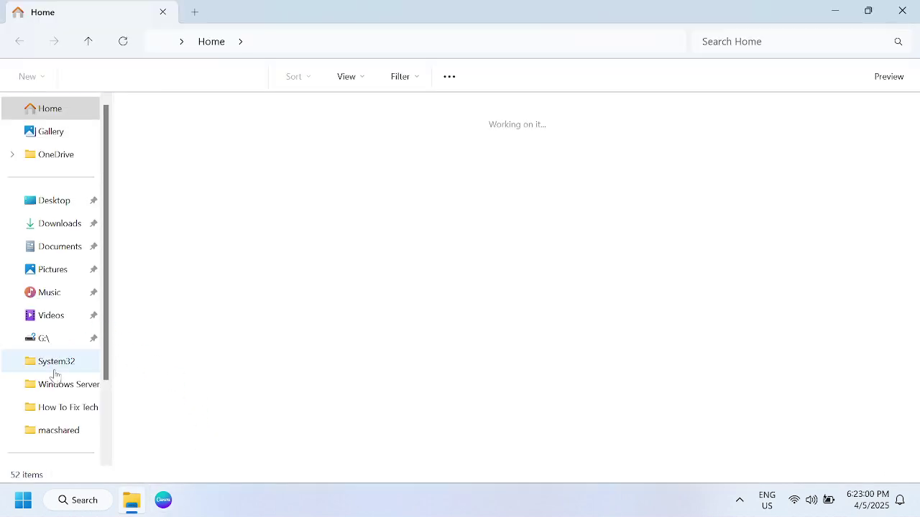
{"action": "scroll", "coordinate": [55, 359], "scroll_direction": "down", "scroll_amount": 2}
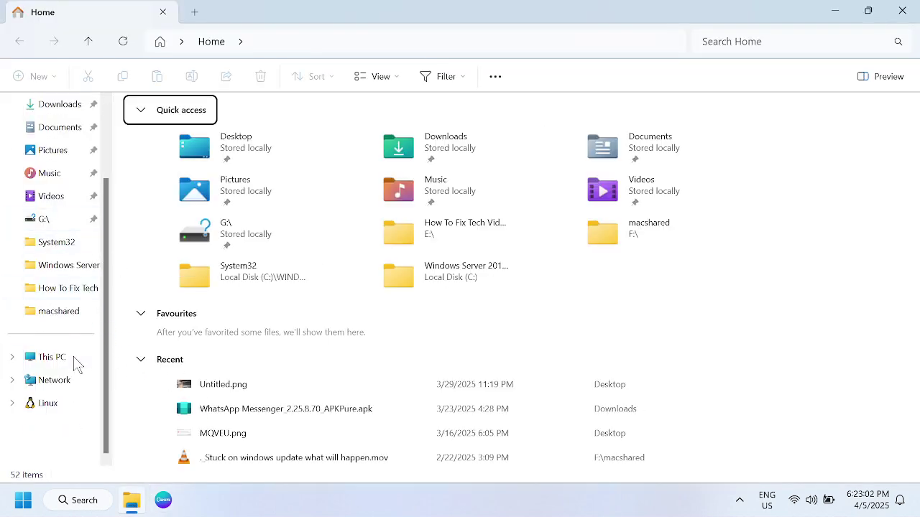
{"action": "left_click", "coordinate": [57, 361]}
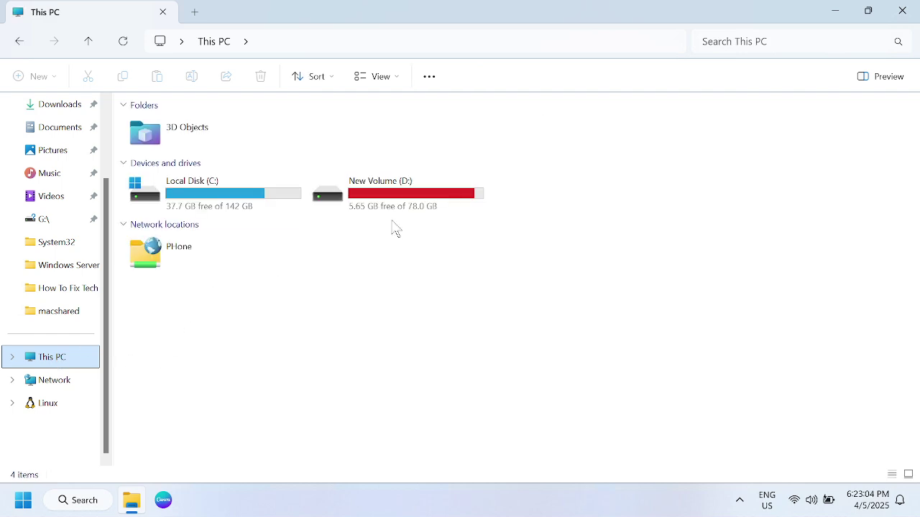
{"action": "left_click", "coordinate": [415, 192]}
{"action": "double_click", "coordinate": [415, 192]}
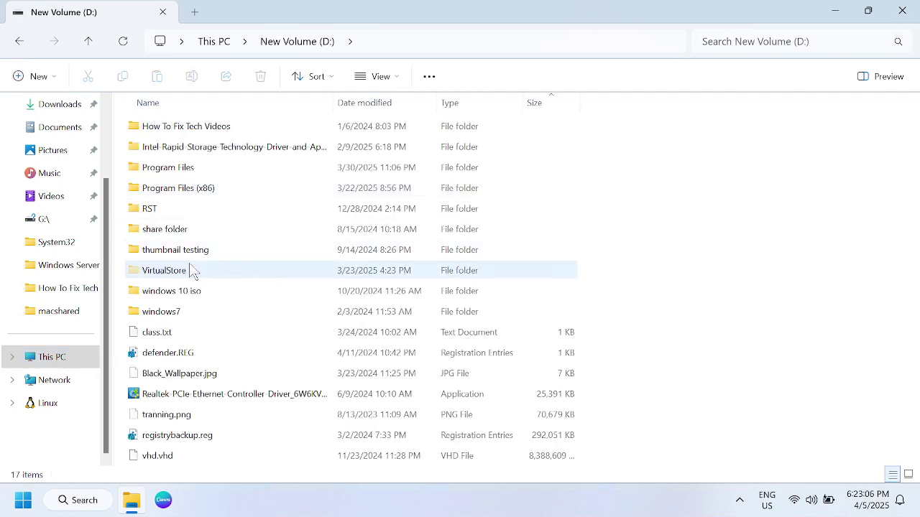
Open the network access options for giving specific people access to the "share folder" folder.
{"action": "left_click", "coordinate": [185, 230]}
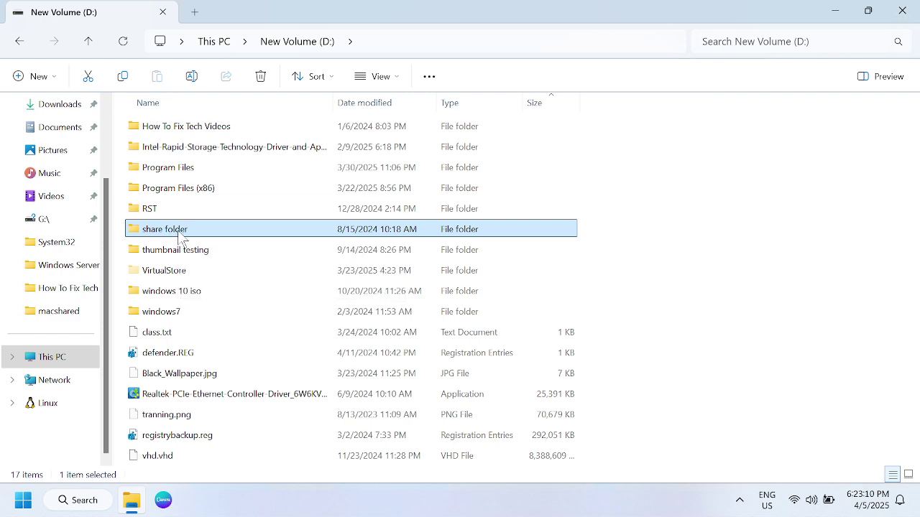
{"action": "right_click", "coordinate": [180, 237]}
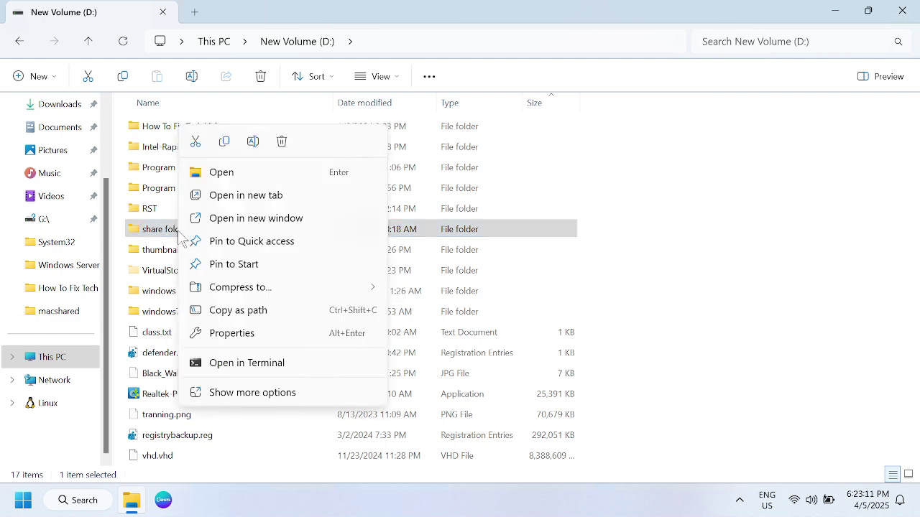
{"action": "left_click", "coordinate": [246, 398]}
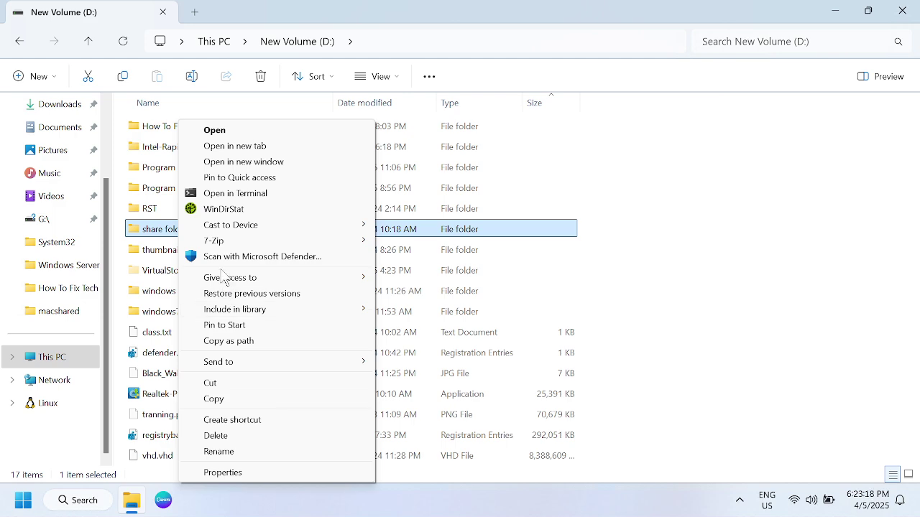
{"action": "mouse_move", "coordinate": [223, 283]}
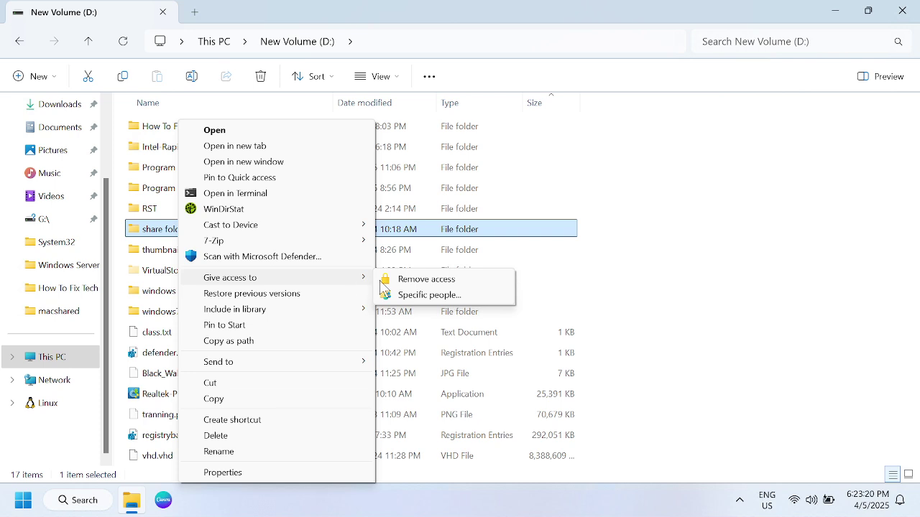
{"action": "left_click", "coordinate": [422, 299]}
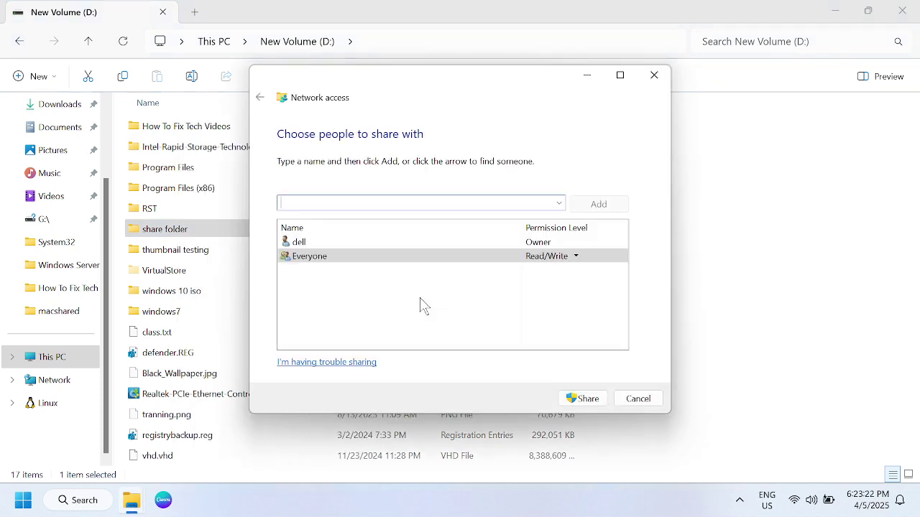
Remove Everyone from the list of people the folder is shared with.
{"action": "left_click", "coordinate": [441, 258]}
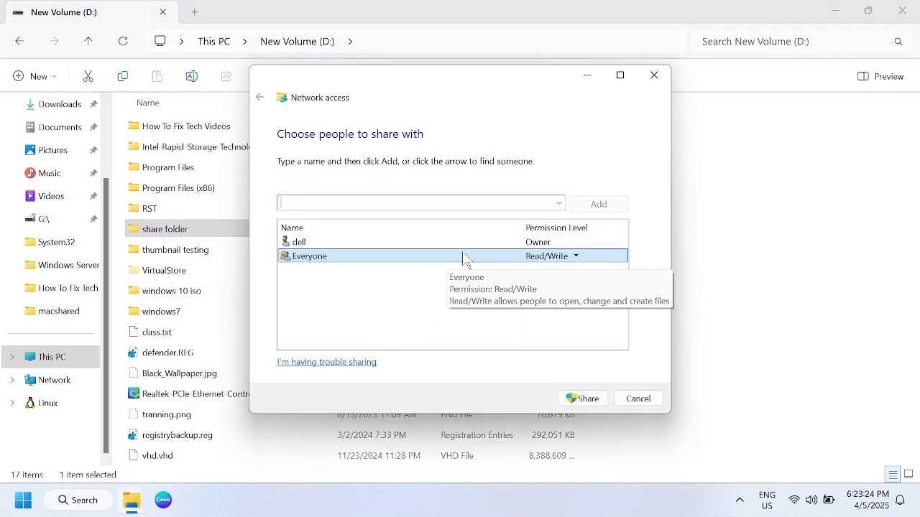
{"action": "left_click", "coordinate": [547, 260]}
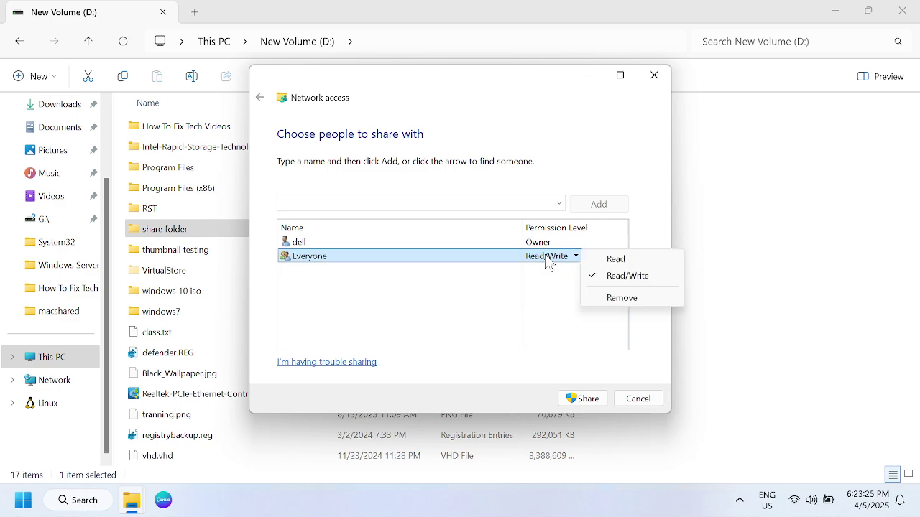
{"action": "left_click", "coordinate": [626, 297]}
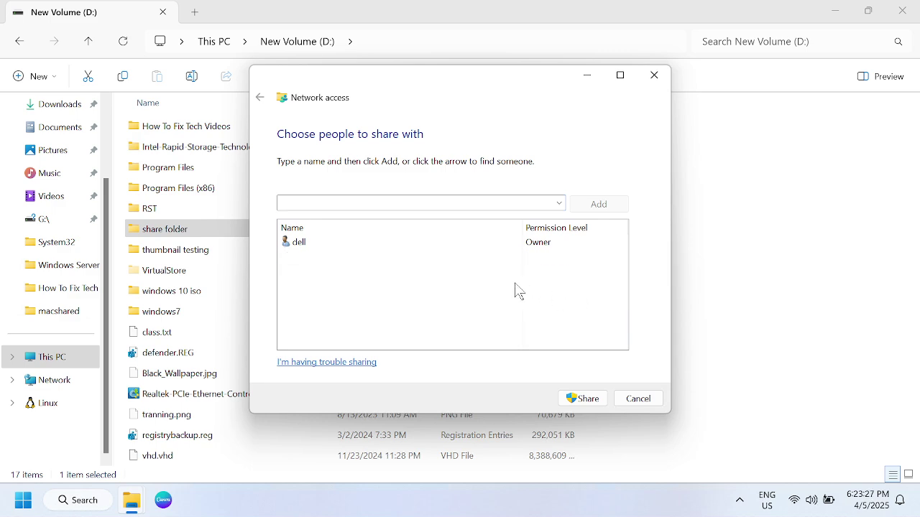
Add Everyone to the list of people to share the folder with.
{"action": "left_click", "coordinate": [559, 204]}
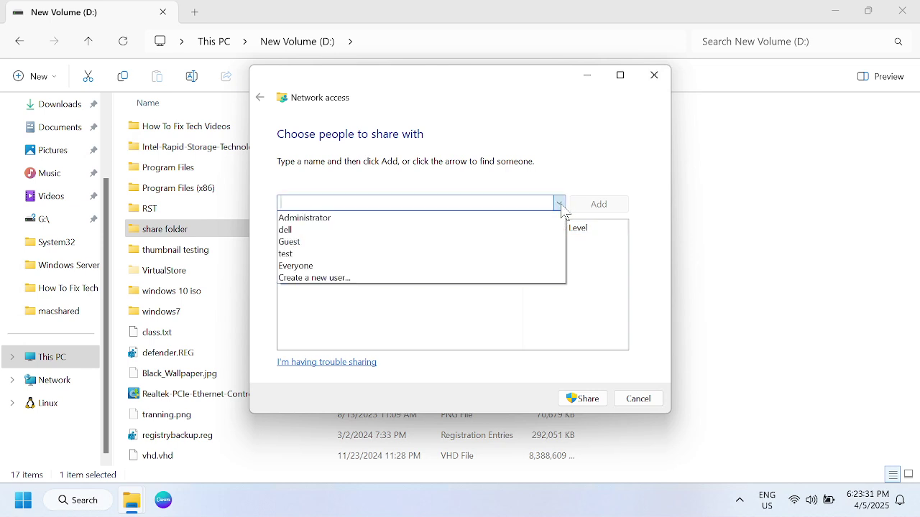
{"action": "left_click", "coordinate": [302, 259]}
{"action": "left_click", "coordinate": [601, 206]}
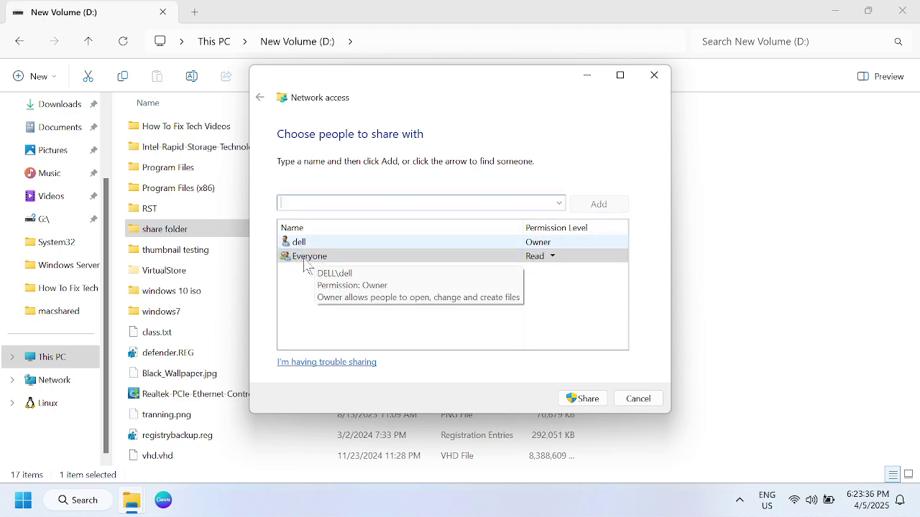
Give Everyone Read/Write permission on "share folder" and share the folder.
{"action": "left_click", "coordinate": [551, 257]}
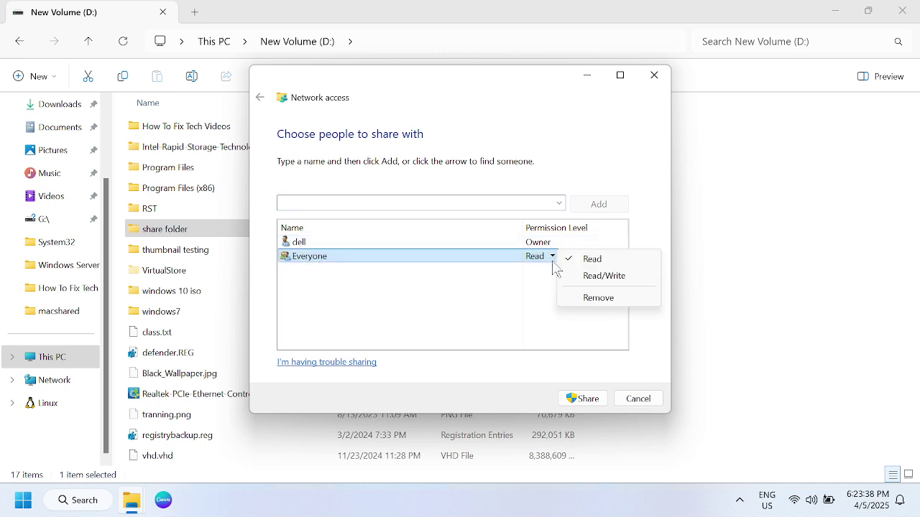
{"action": "left_click", "coordinate": [597, 279]}
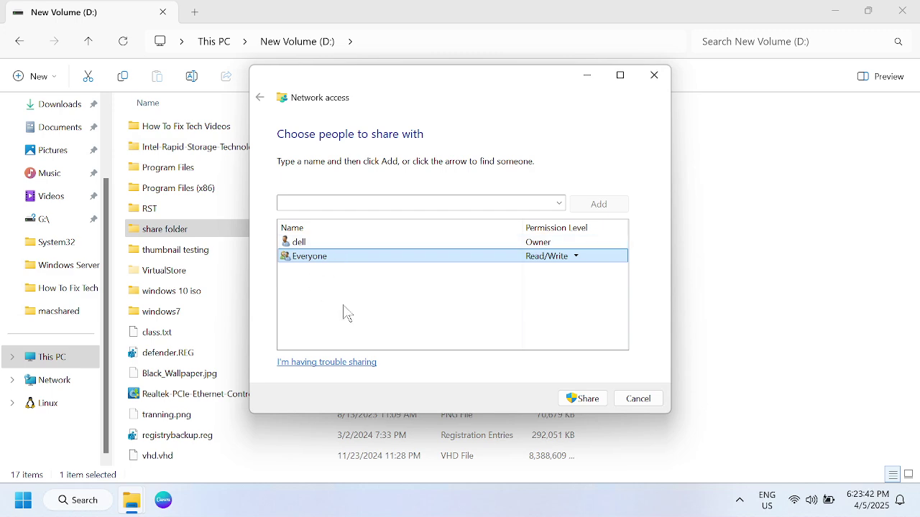
{"action": "left_click", "coordinate": [592, 405]}
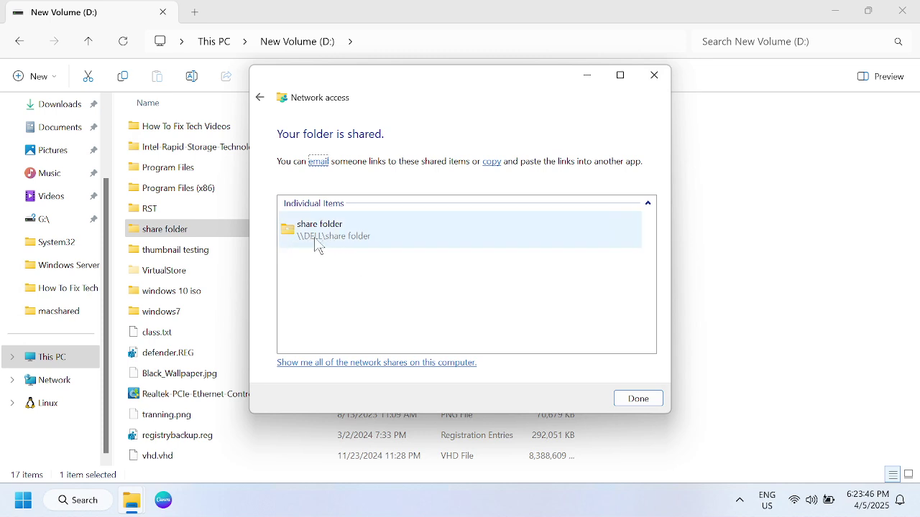
Copy the link of the shared "share folder" and finish the network access setup.
{"action": "left_click", "coordinate": [316, 246]}
{"action": "right_click", "coordinate": [346, 236]}
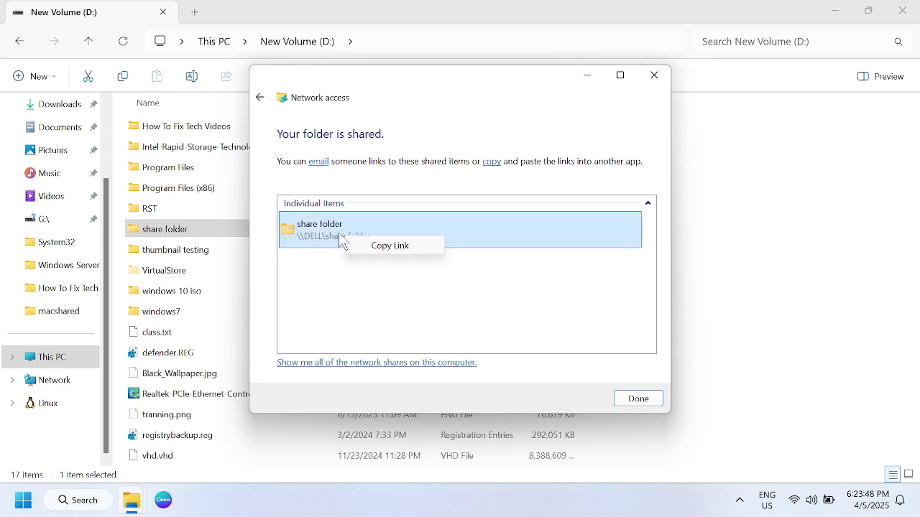
{"action": "left_click", "coordinate": [393, 248]}
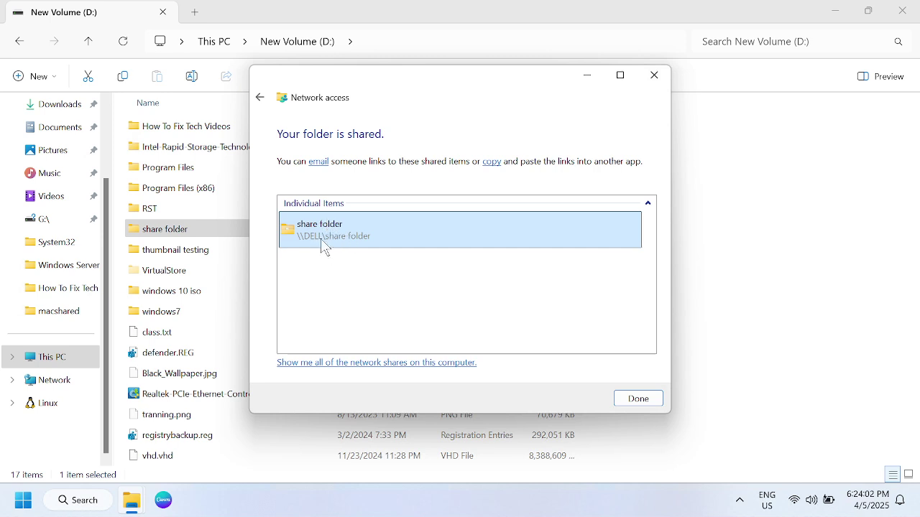
{"action": "left_click", "coordinate": [636, 399]}
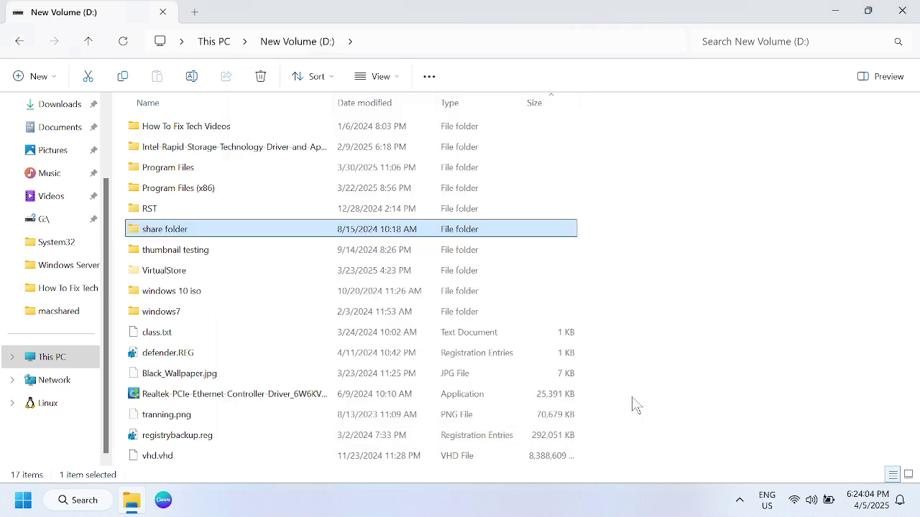
Open the sharing properties of "share folder" and select its entire network path.
{"action": "right_click", "coordinate": [187, 233]}
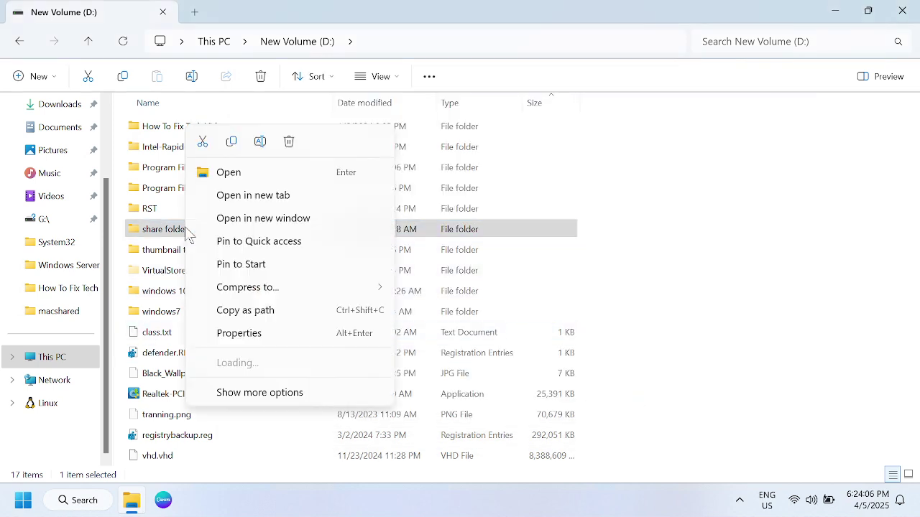
{"action": "left_click", "coordinate": [250, 400]}
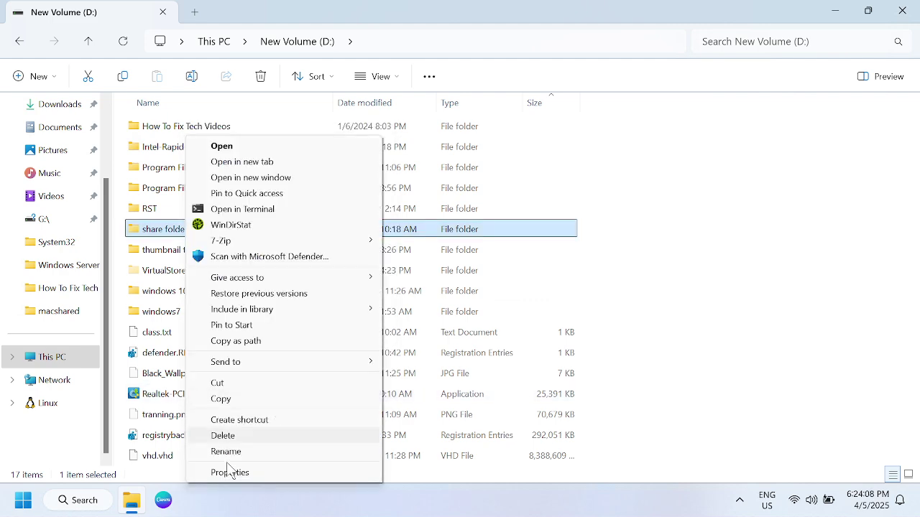
{"action": "left_click", "coordinate": [228, 471]}
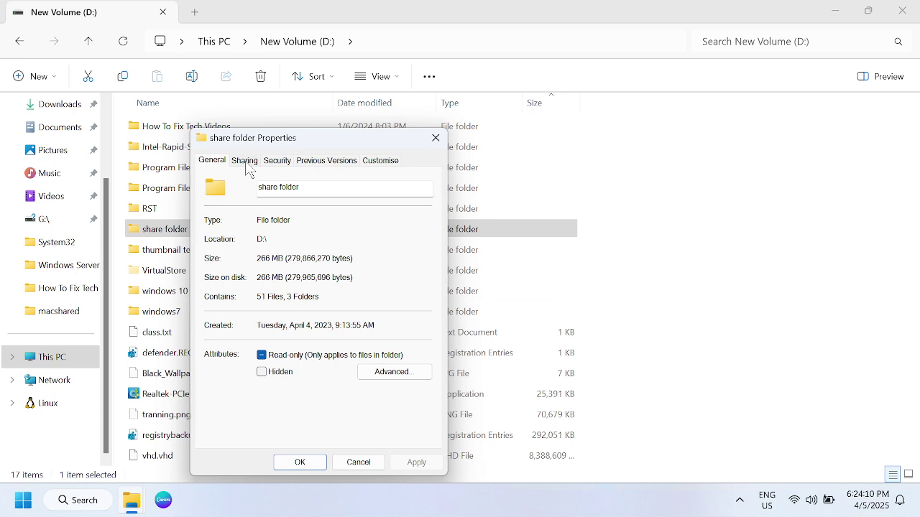
{"action": "left_click", "coordinate": [245, 161]}
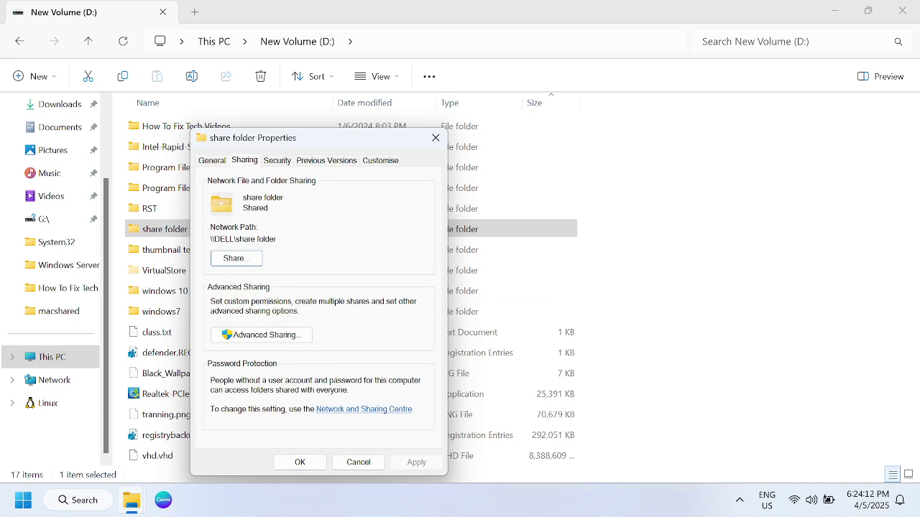
{"action": "left_click_drag", "start_coordinate": [210, 239], "coordinate": [276, 239]}
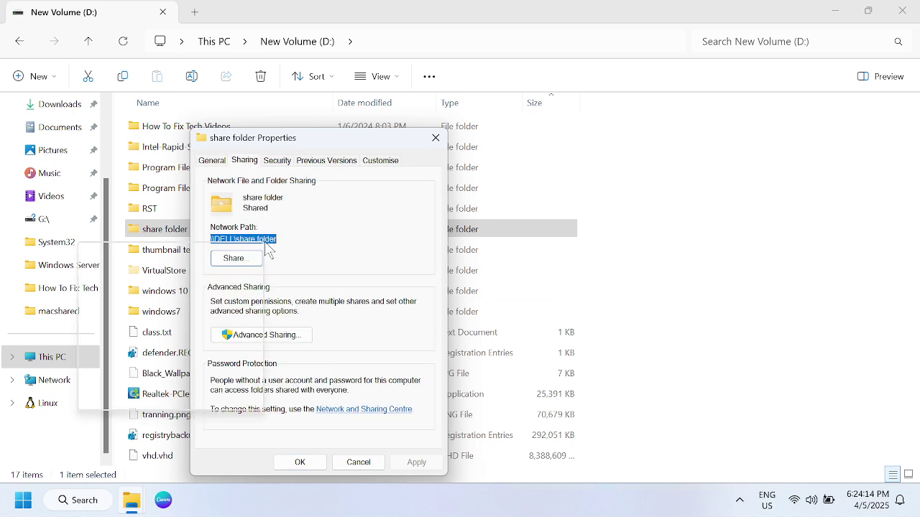
{"action": "right_click", "coordinate": [263, 242]}
{"action": "left_click", "coordinate": [117, 291]}
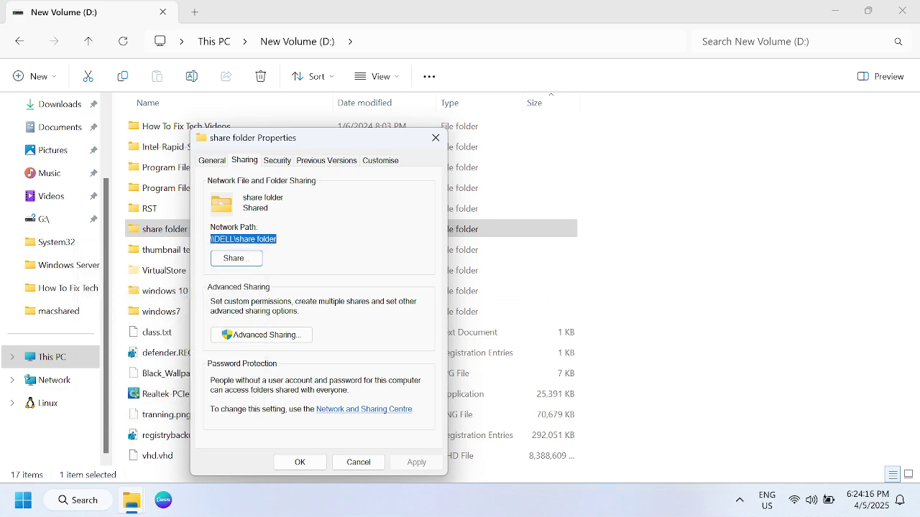
{"action": "left_click", "coordinate": [279, 240]}
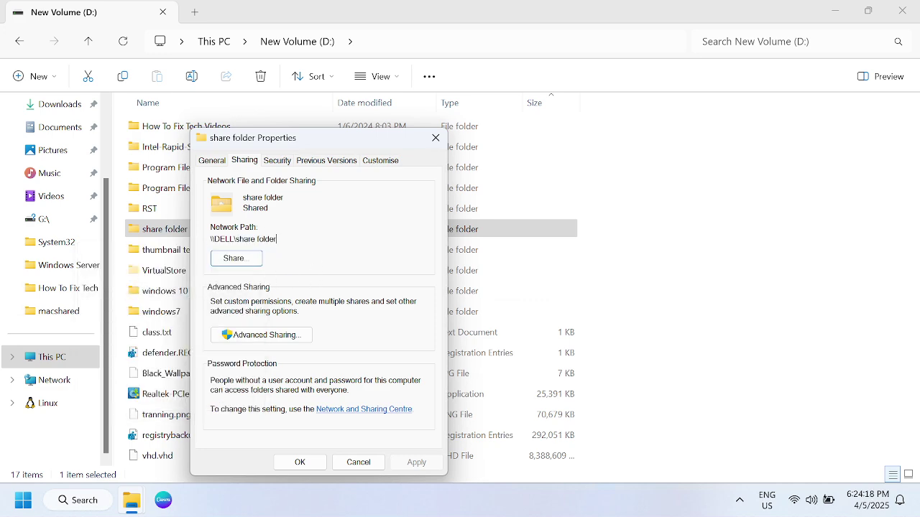
{"action": "key", "text": "ctrl+a"}
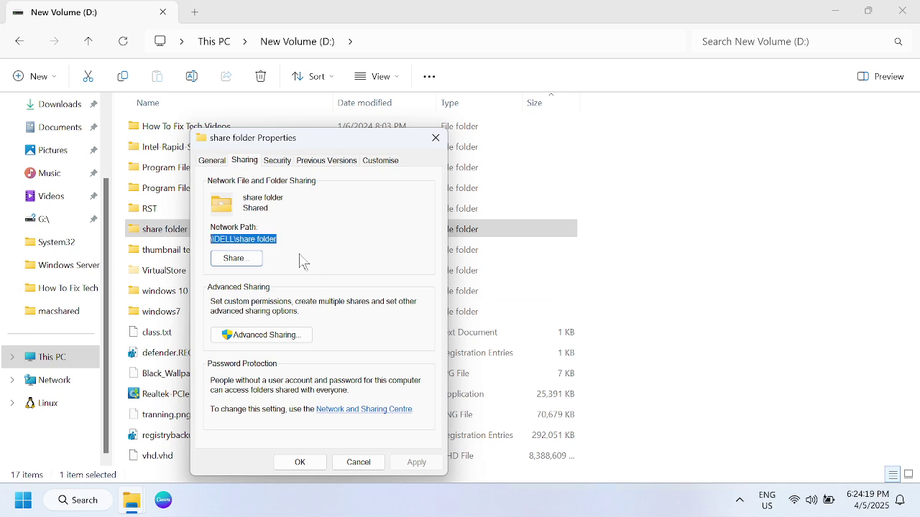
Check the share permissions for Everyone in the folder's advanced sharing settings, then accept and close the folder properties.
{"action": "left_click", "coordinate": [258, 335]}
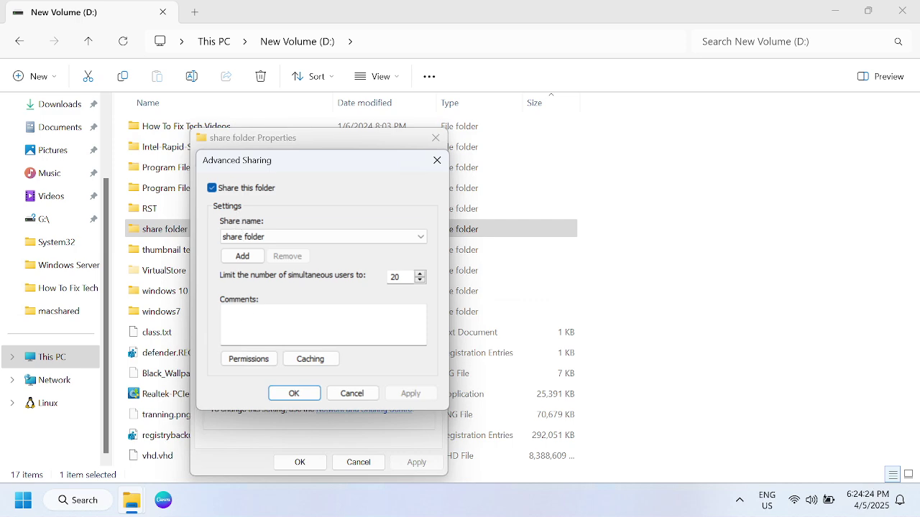
{"action": "left_click", "coordinate": [259, 359]}
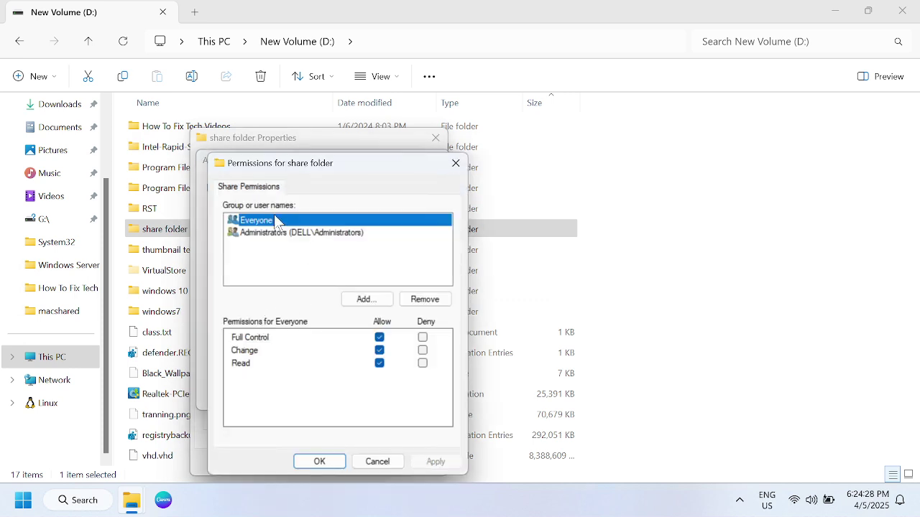
{"action": "left_click", "coordinate": [319, 461]}
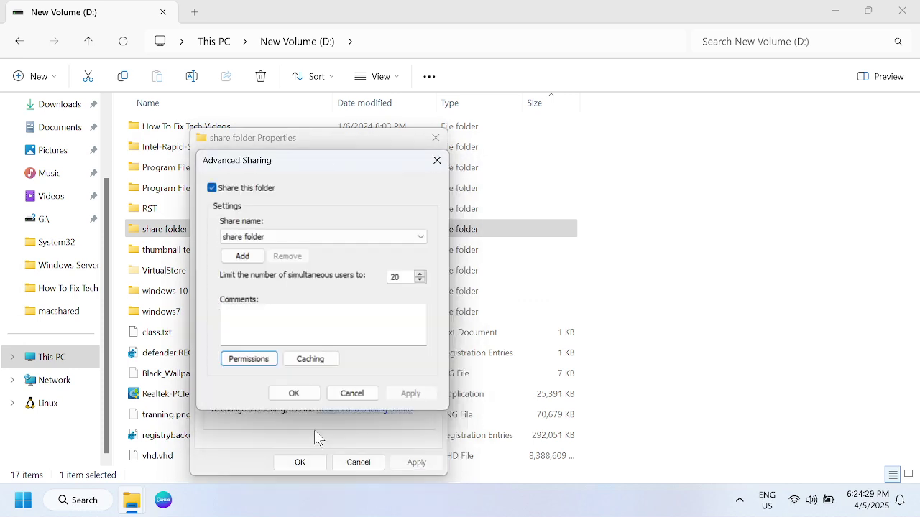
{"action": "left_click", "coordinate": [296, 394]}
{"action": "left_click", "coordinate": [300, 463]}
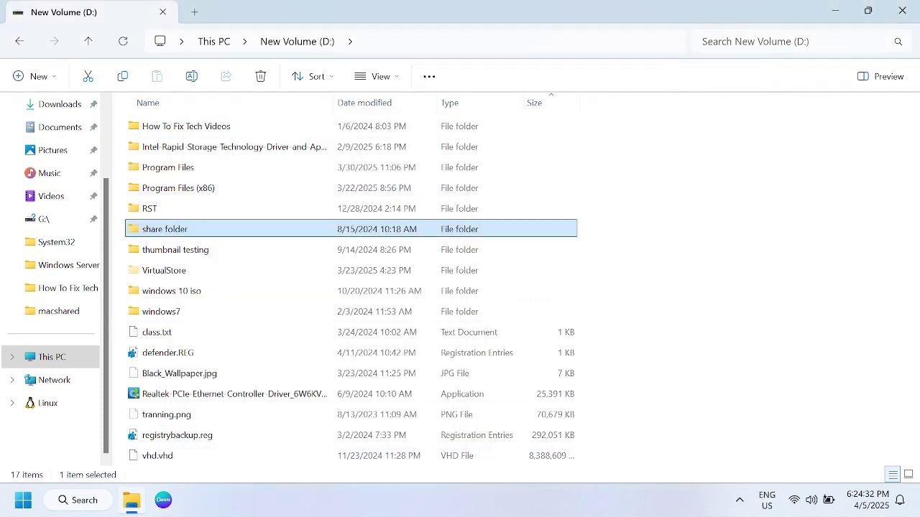
Close File Explorer, minimise the remote session to reach the other PC, and open its Run dialog.
{"action": "left_click", "coordinate": [902, 11]}
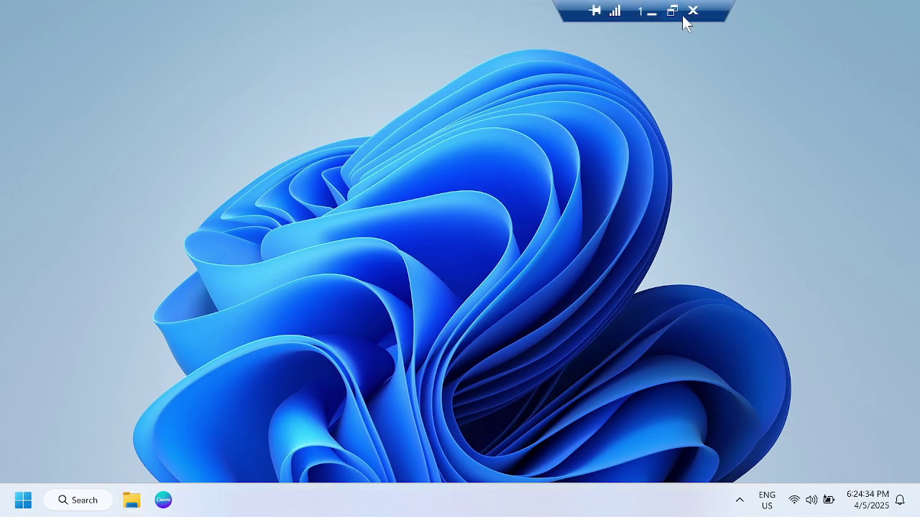
{"action": "left_click", "coordinate": [651, 13]}
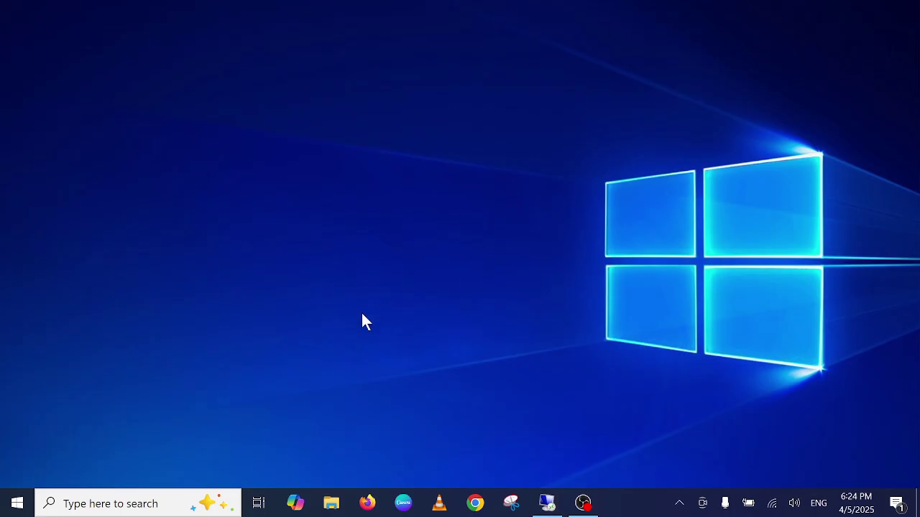
{"action": "left_click", "coordinate": [17, 501]}
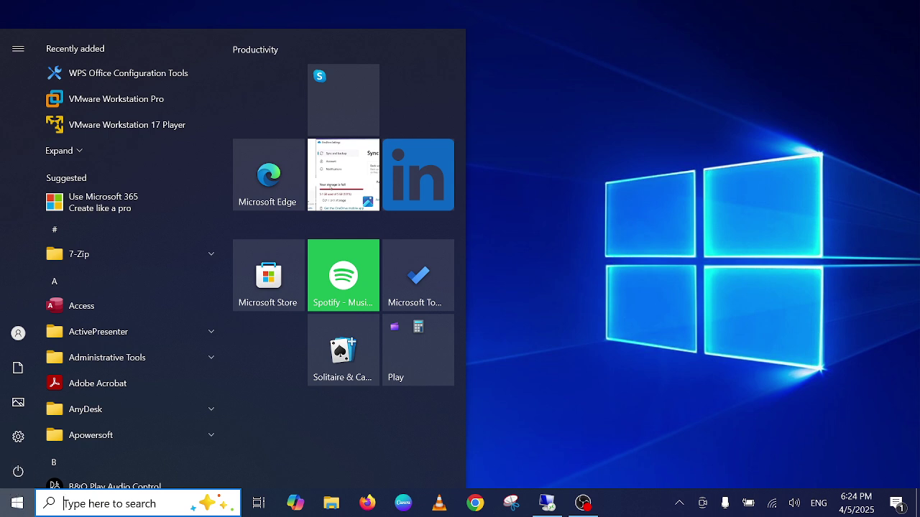
{"action": "type", "text": "run"}
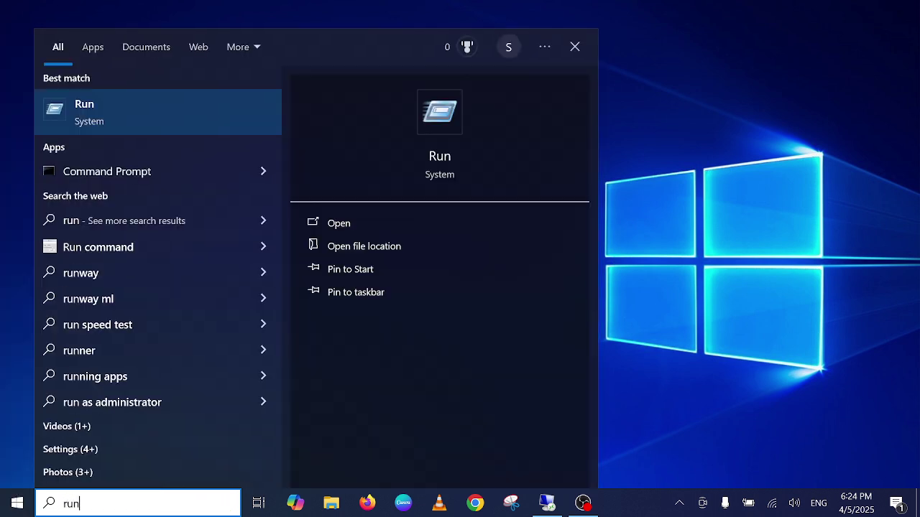
{"action": "left_click", "coordinate": [155, 114]}
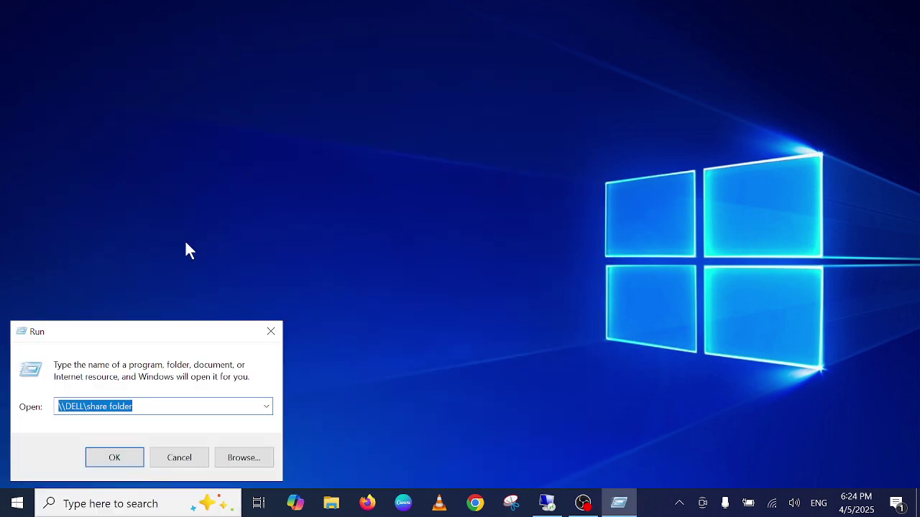
Open the network path \\DELL\share folder from the Run dialog.
{"action": "left_click_drag", "start_coordinate": [149, 345], "coordinate": [390, 149]}
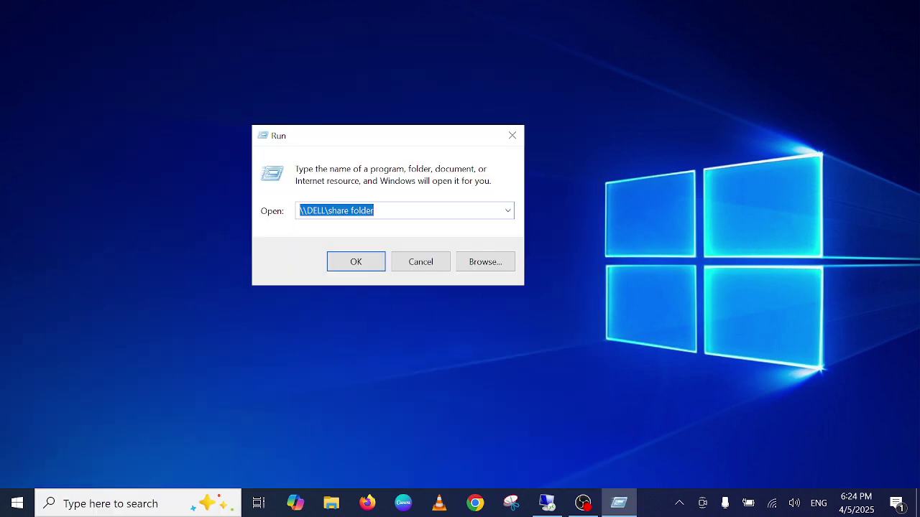
{"action": "right_click", "coordinate": [348, 210]}
{"action": "left_click", "coordinate": [204, 264]}
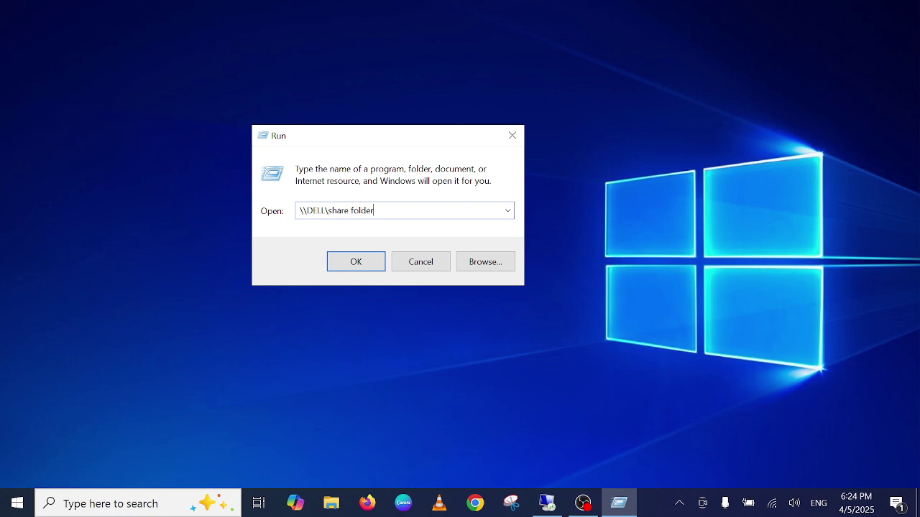
{"action": "left_click", "coordinate": [375, 262]}
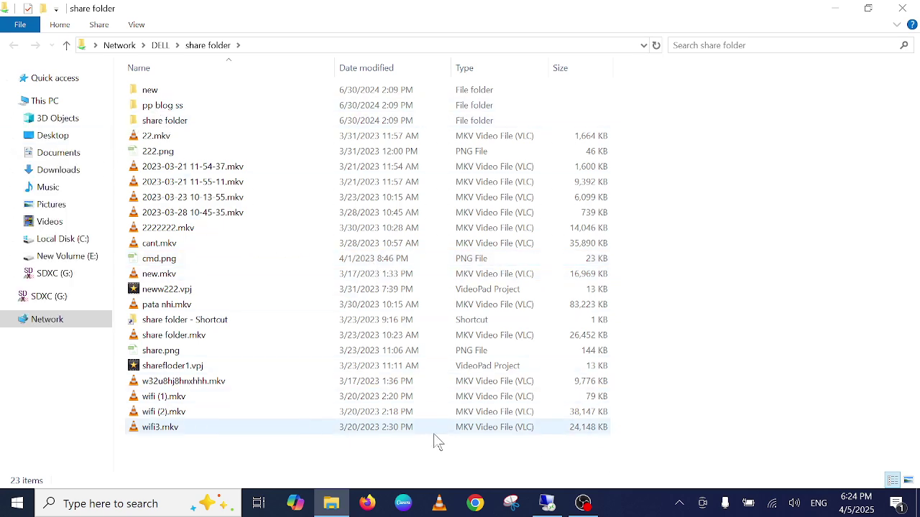
Switch to the remote PC to view the contents of "share folder" on New Volume (D:), then return to the local PC.
{"action": "left_click", "coordinate": [546, 505]}
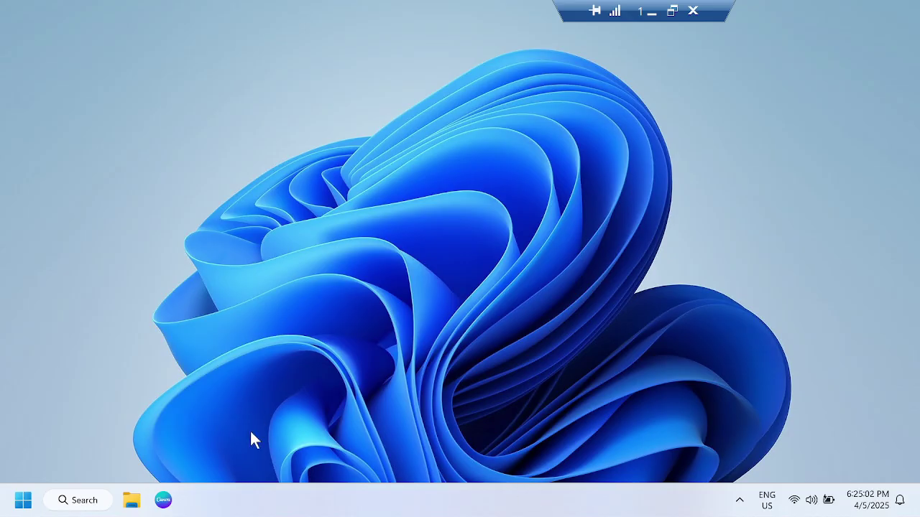
{"action": "key", "text": "super+e"}
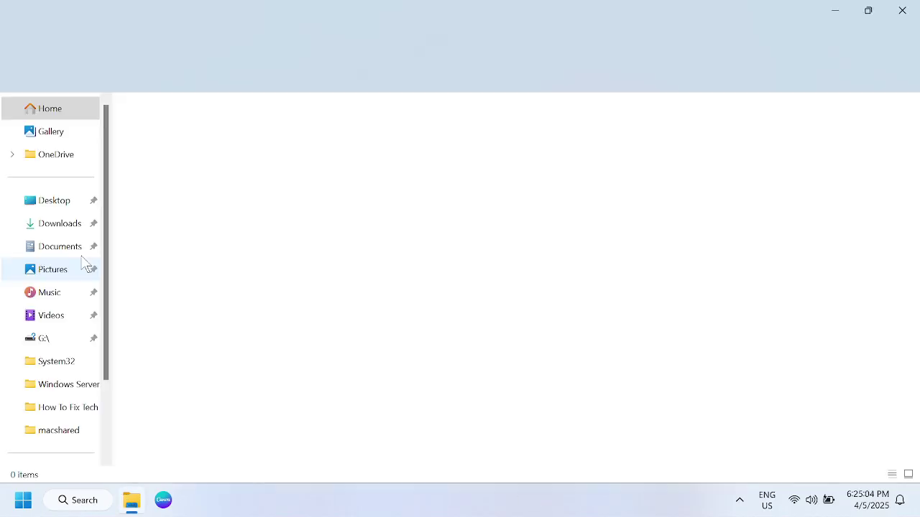
{"action": "scroll", "coordinate": [47, 357], "scroll_direction": "down", "scroll_amount": 3}
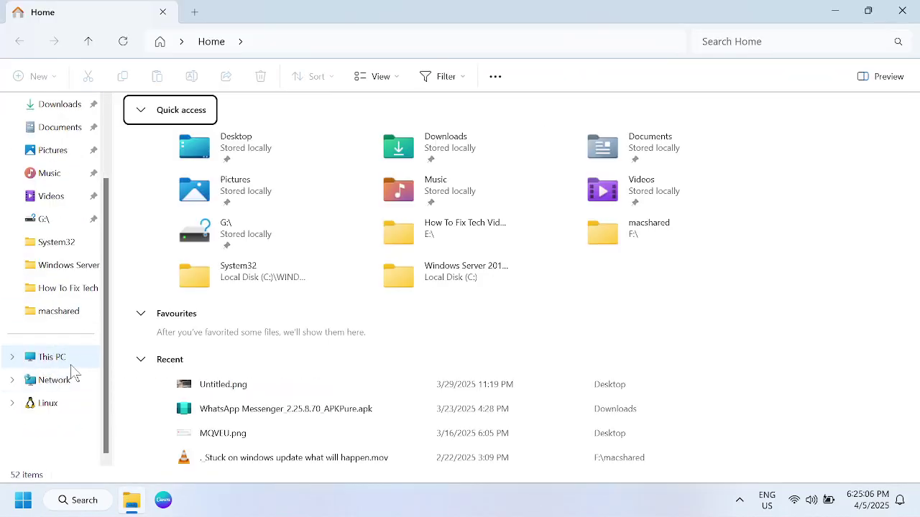
{"action": "left_click", "coordinate": [59, 358]}
{"action": "double_click", "coordinate": [382, 191]}
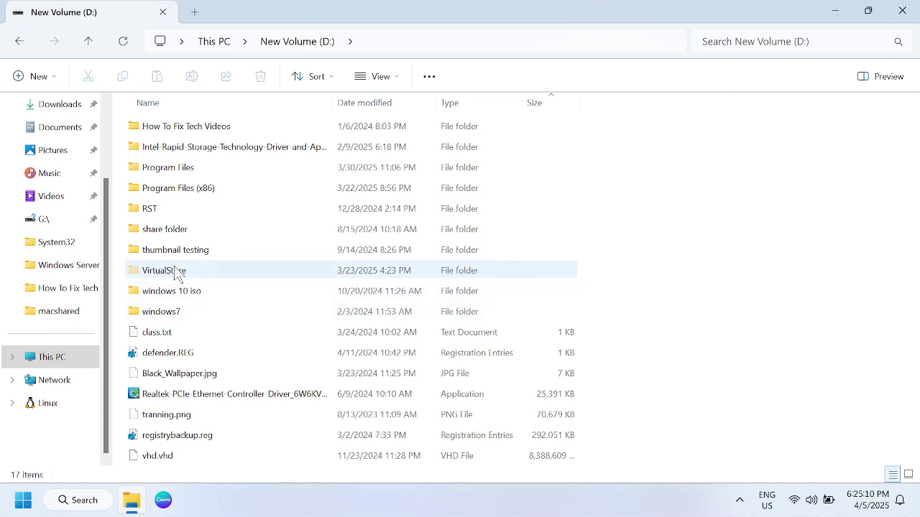
{"action": "double_click", "coordinate": [179, 230]}
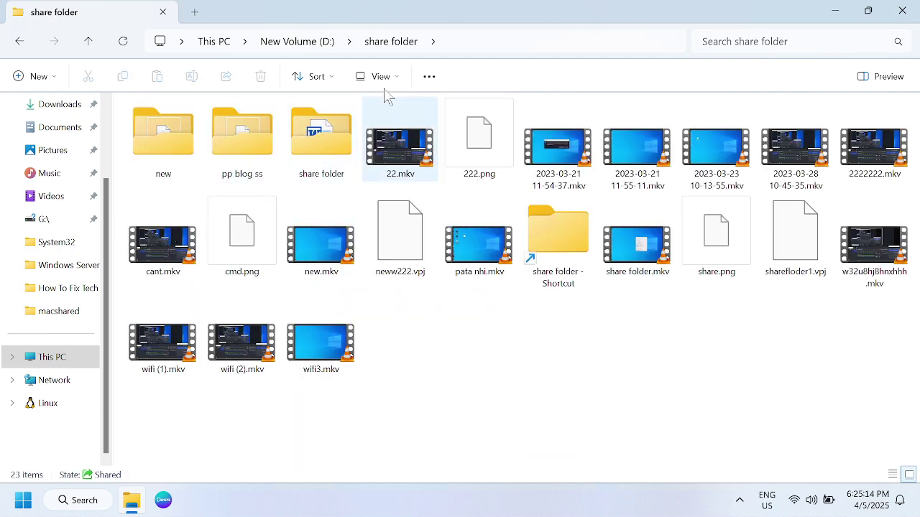
{"action": "mouse_move", "coordinate": [609, 8]}
{"action": "left_click", "coordinate": [651, 12]}
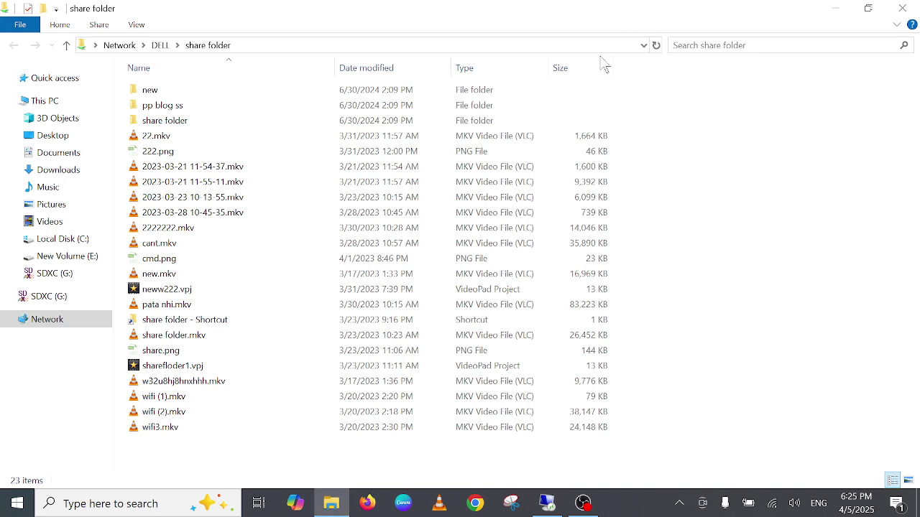
Move wifi3.mkv from the network share folder to the local New Volume (E:) drive.
{"action": "left_click", "coordinate": [173, 429]}
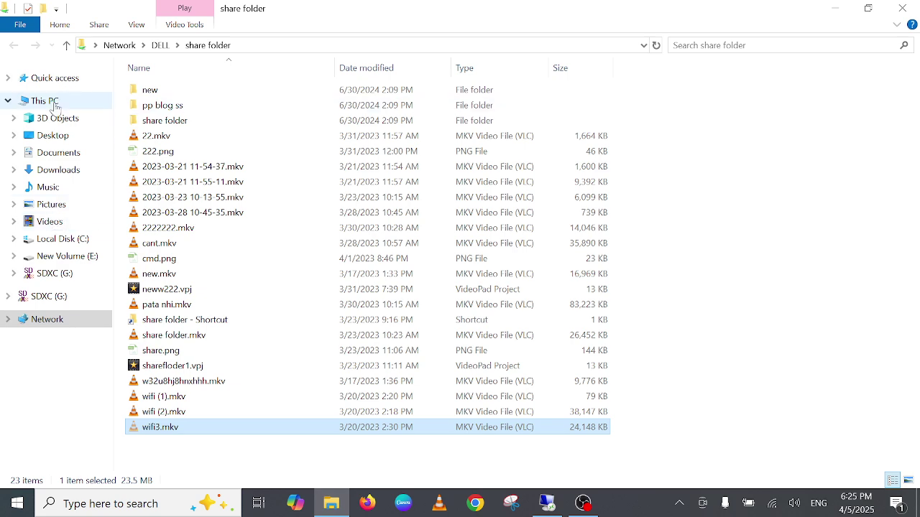
{"action": "left_click", "coordinate": [44, 101]}
{"action": "double_click", "coordinate": [401, 215]}
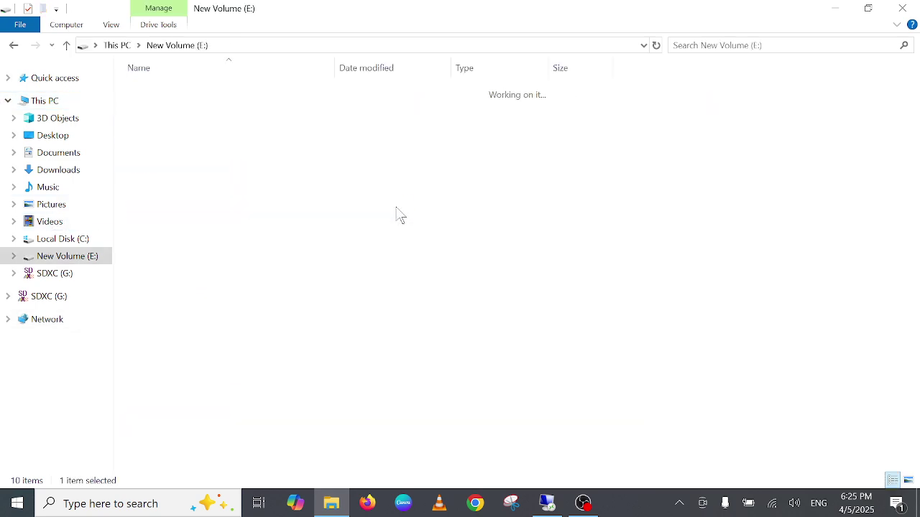
{"action": "right_click", "coordinate": [198, 243]}
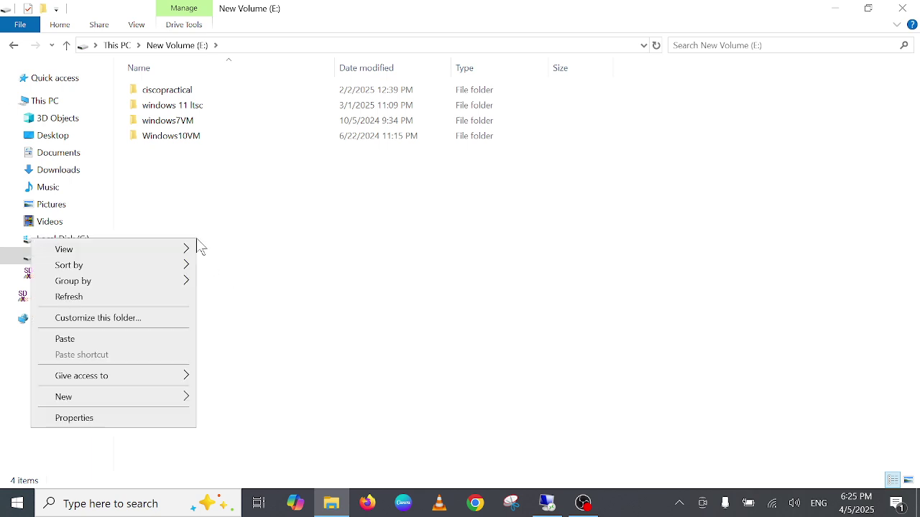
{"action": "left_click", "coordinate": [73, 340]}
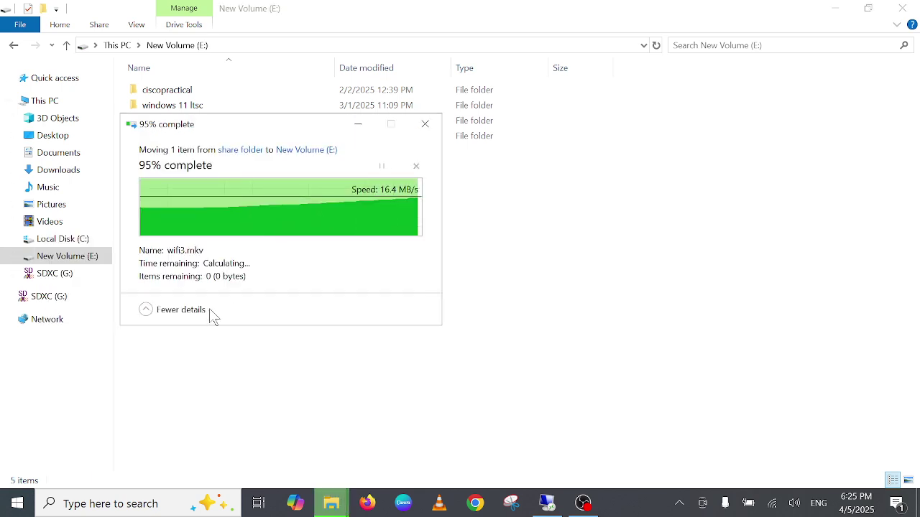
Go up to This PC and clear its location path for entering a network address.
{"action": "left_click", "coordinate": [68, 51]}
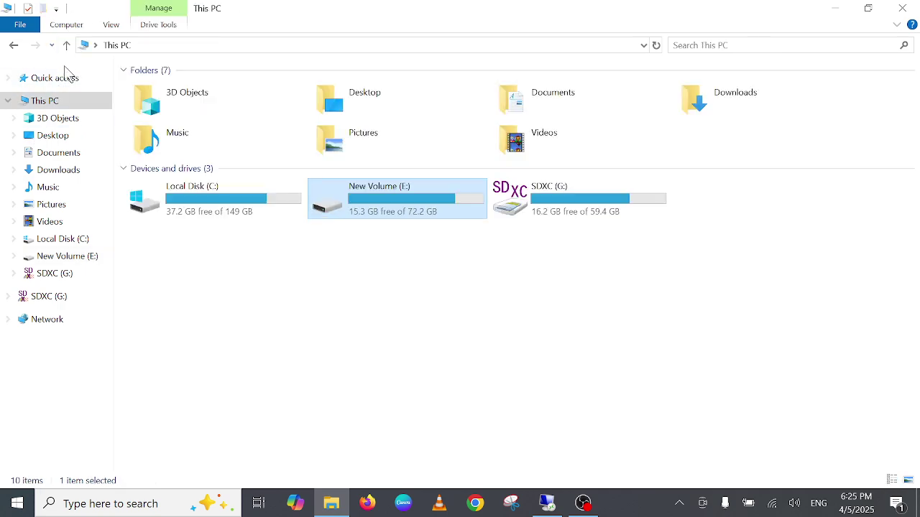
{"action": "left_click", "coordinate": [184, 47]}
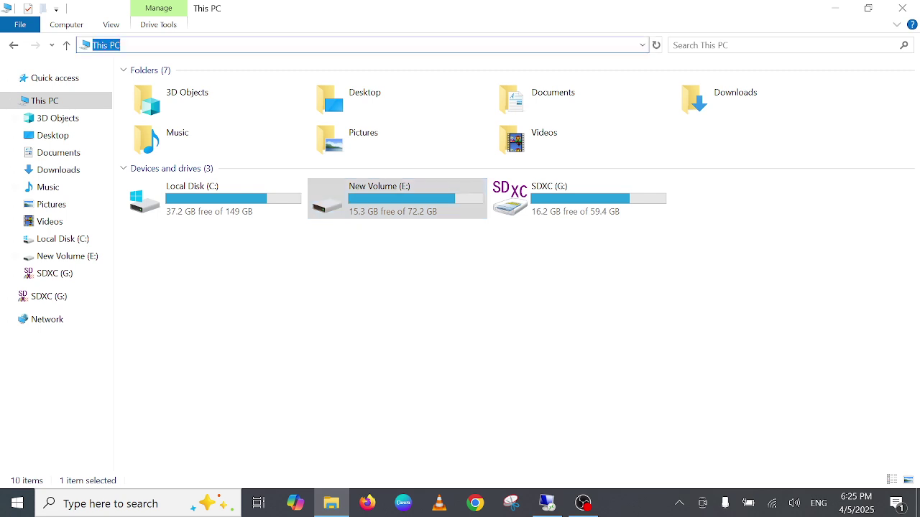
{"action": "key", "text": "BackSpace"}
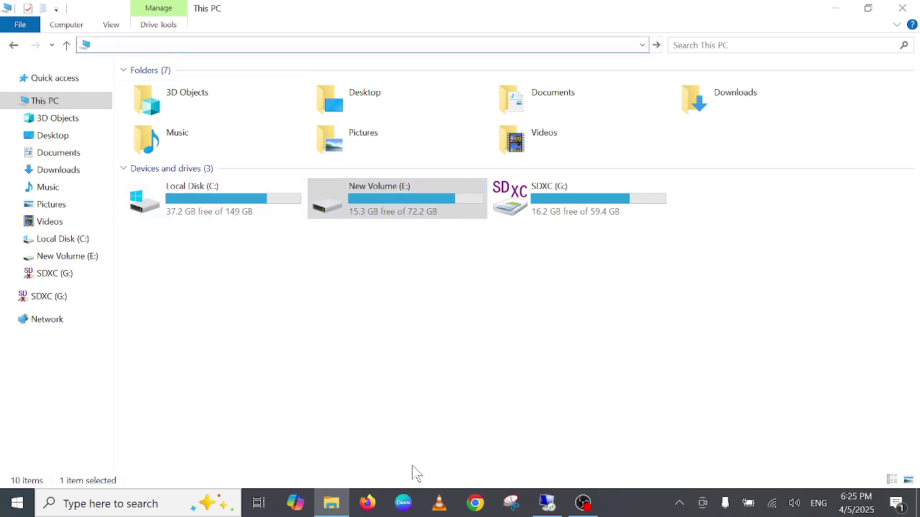
Switch to the remote PC, close the shared folder's window, and open New Volume (D:) in a new File Explorer window.
{"action": "left_click", "coordinate": [547, 503]}
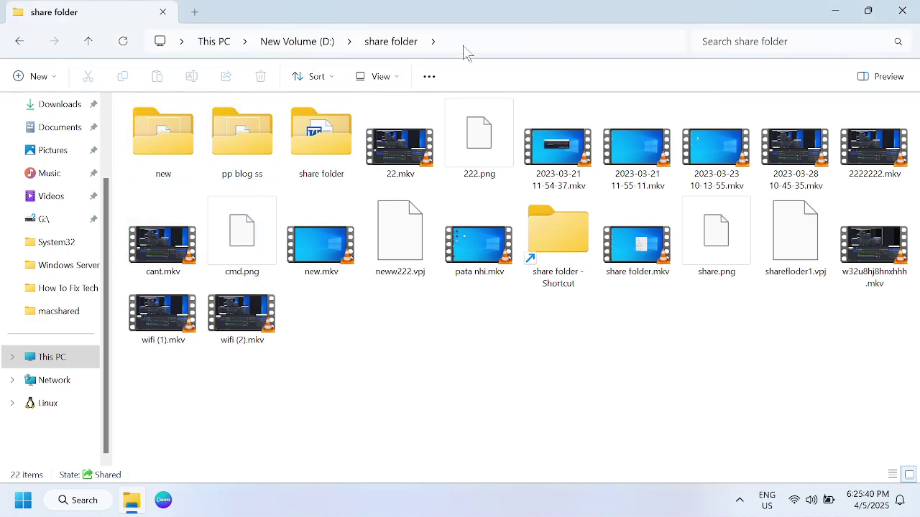
{"action": "left_click", "coordinate": [911, 11]}
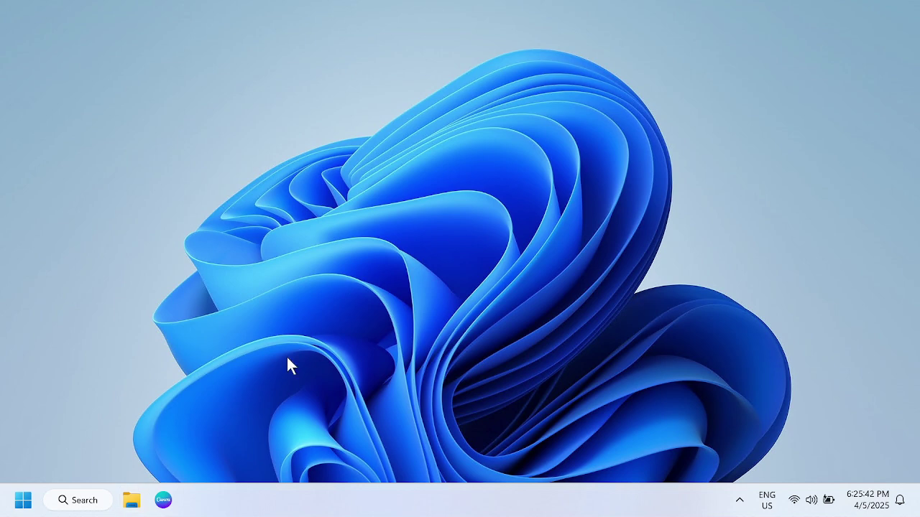
{"action": "left_click", "coordinate": [131, 500]}
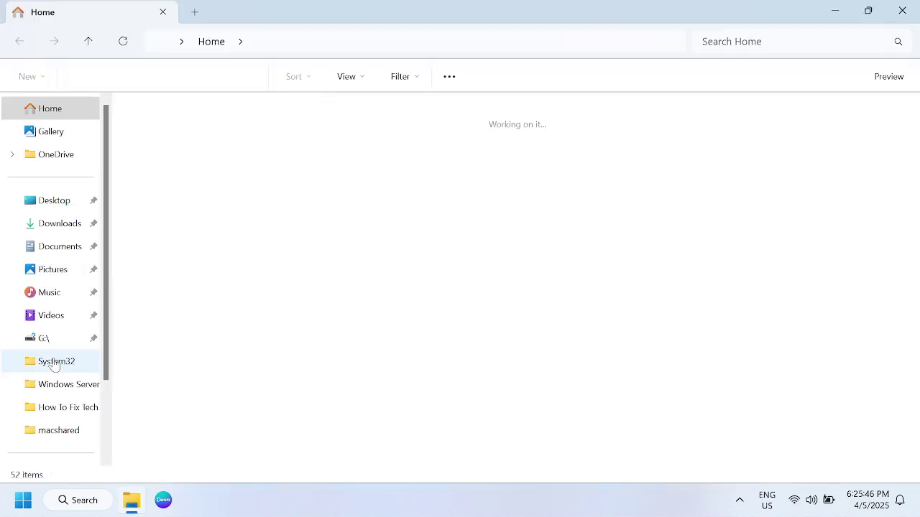
{"action": "scroll", "coordinate": [51, 359], "scroll_direction": "down", "scroll_amount": 3}
{"action": "left_click", "coordinate": [47, 355]}
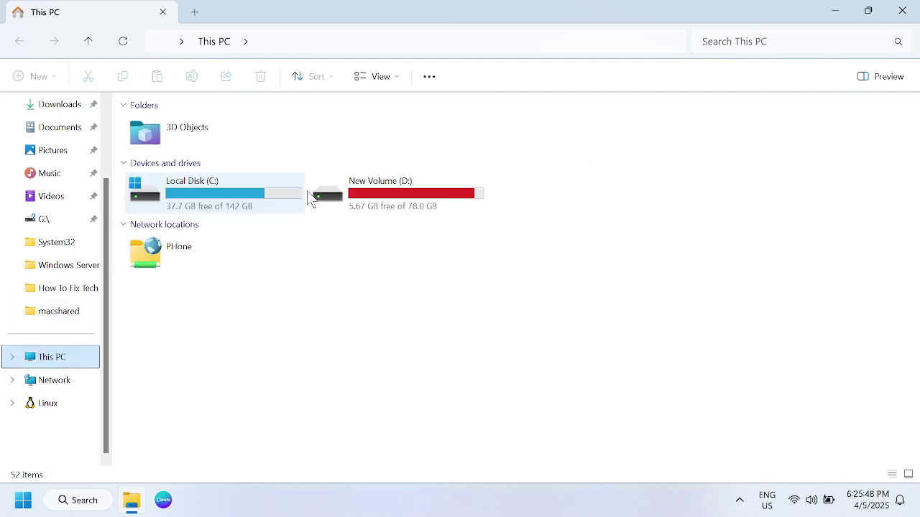
{"action": "double_click", "coordinate": [374, 199]}
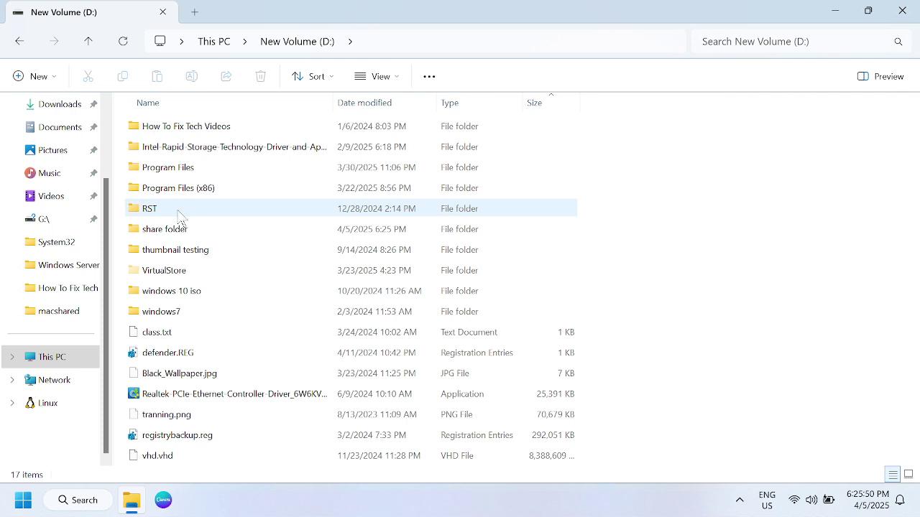
Copy the network path \\DELL\share folder from the sharing properties of "share folder".
{"action": "left_click", "coordinate": [170, 233]}
{"action": "right_click", "coordinate": [170, 234]}
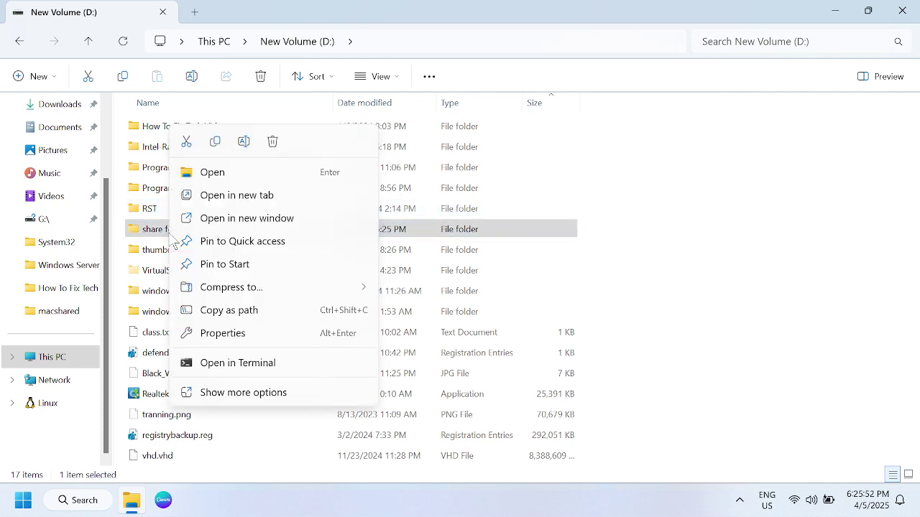
{"action": "left_click", "coordinate": [239, 394]}
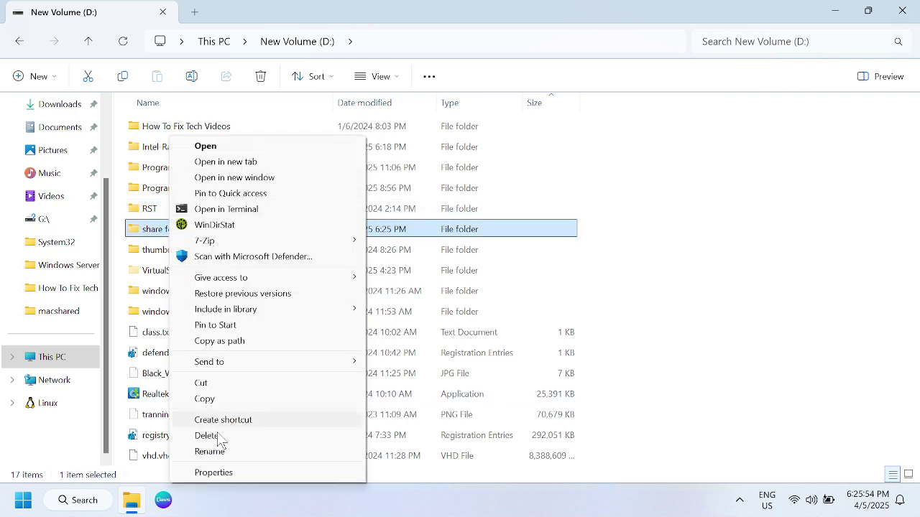
{"action": "left_click", "coordinate": [221, 472]}
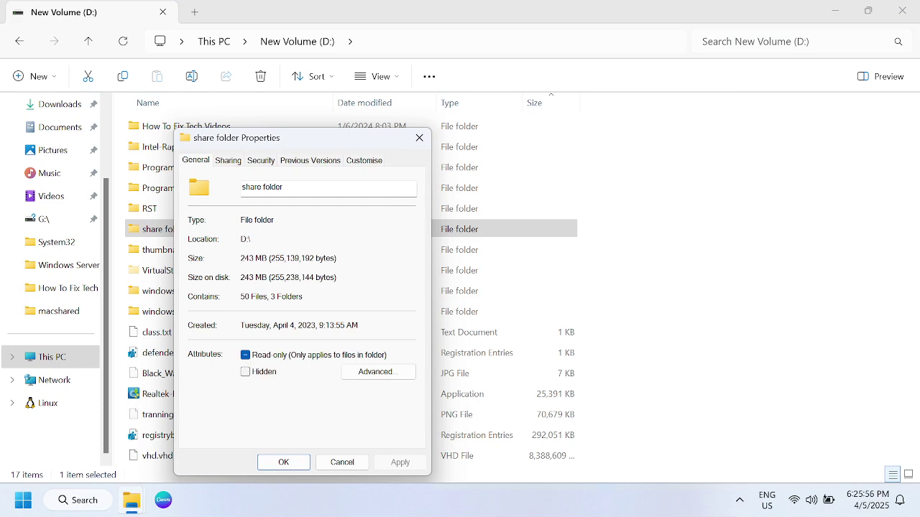
{"action": "left_click", "coordinate": [229, 161]}
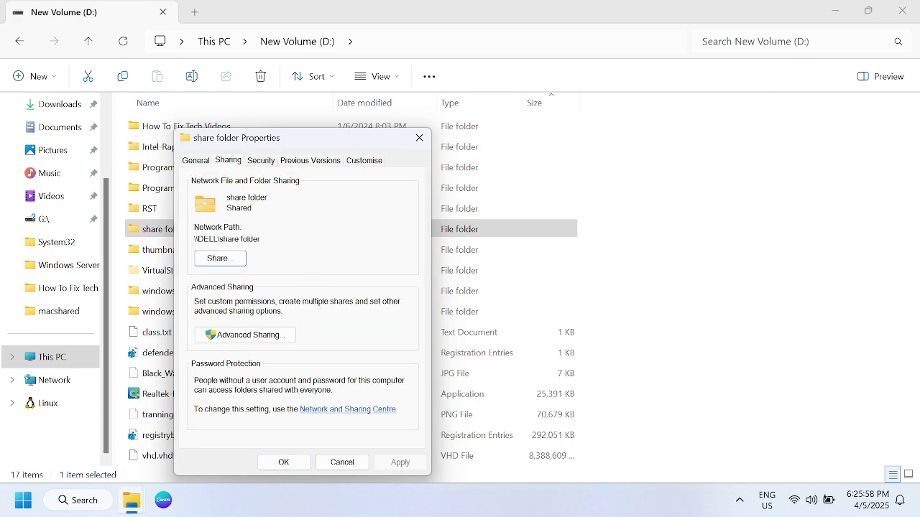
{"action": "left_click_drag", "start_coordinate": [260, 239], "coordinate": [193, 240]}
{"action": "key", "text": "ctrl+c"}
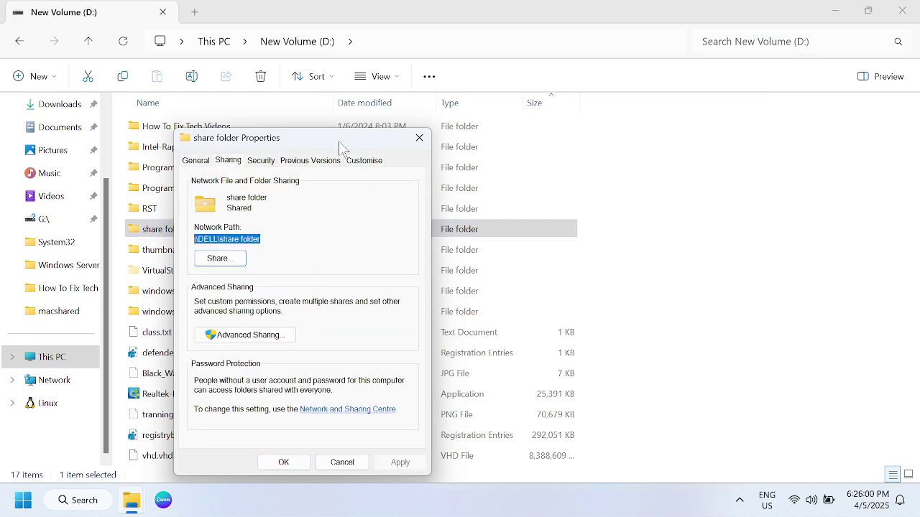
Return to the local PC, open the copied path \\DELL\share folder in File Explorer, and close the window.
{"action": "mouse_move", "coordinate": [507, 6]}
{"action": "left_click", "coordinate": [651, 12]}
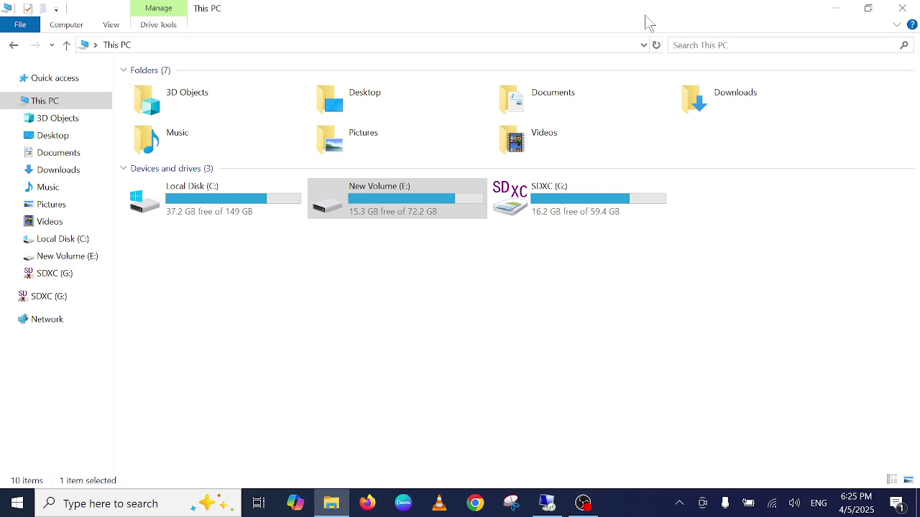
{"action": "left_click", "coordinate": [253, 44]}
{"action": "key", "text": "ctrl+v"}
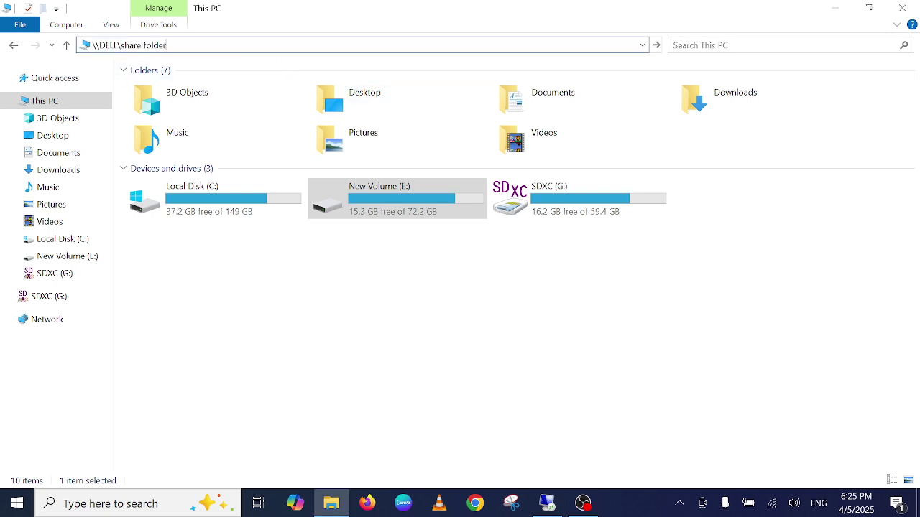
{"action": "key", "text": "Return"}
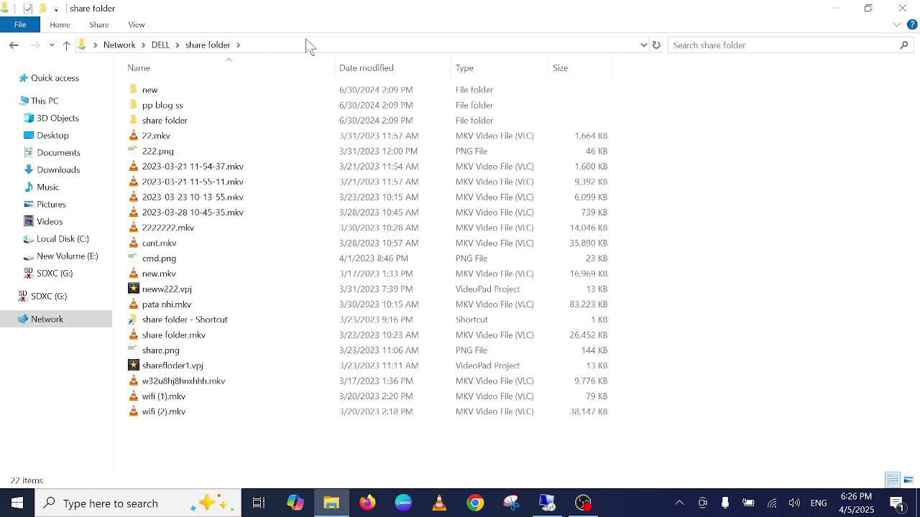
{"action": "left_click", "coordinate": [901, 11]}
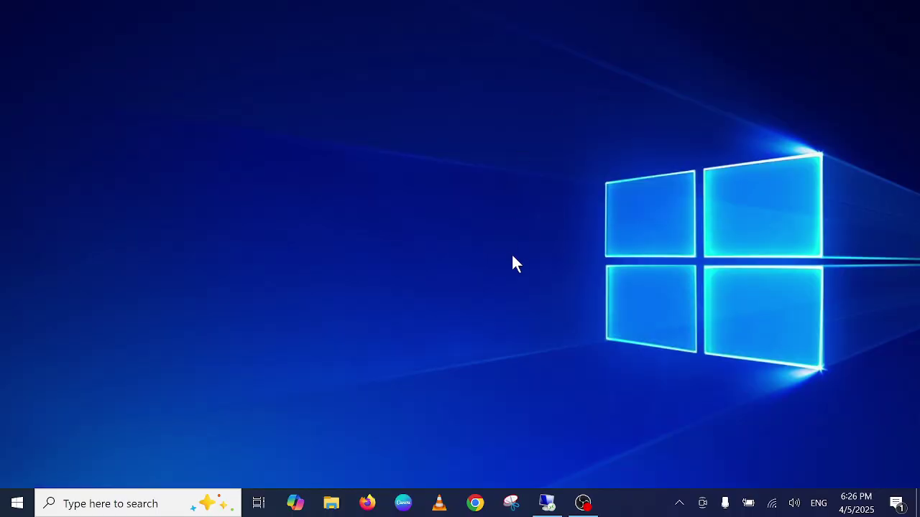